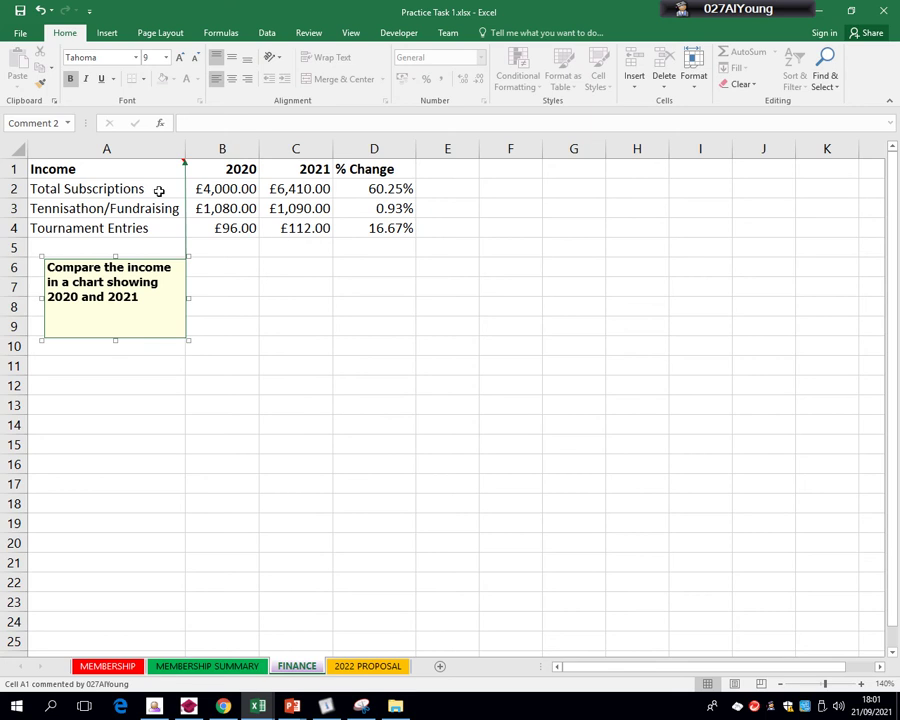
Insert a 3-D clustered column chart of the income data in A1:C4 on the FINANCE sheet
left_click_drag(384, 169, 384, 228)
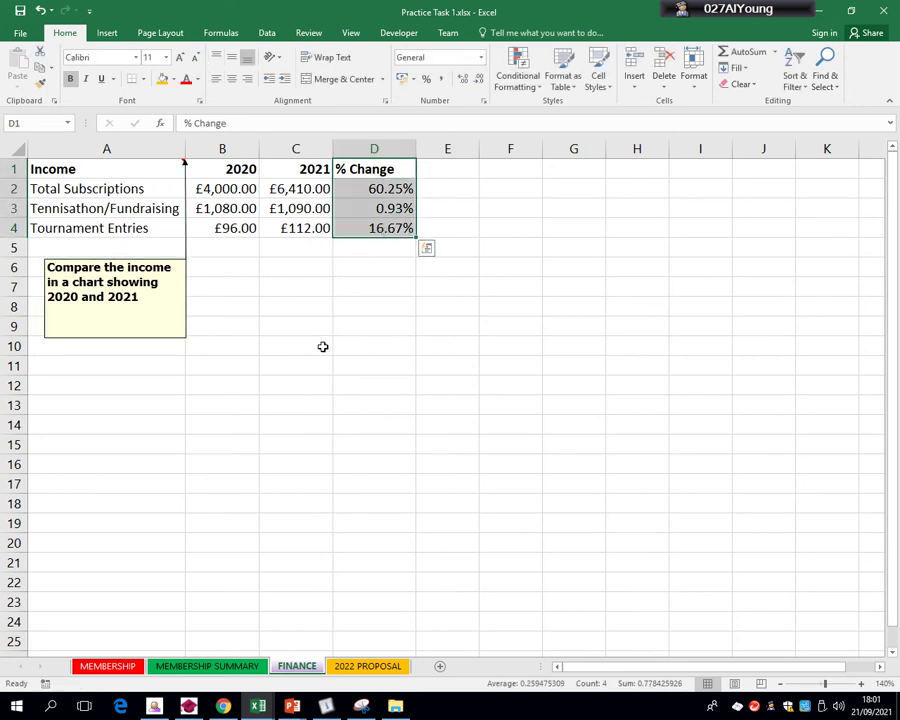
left_click(323, 346)
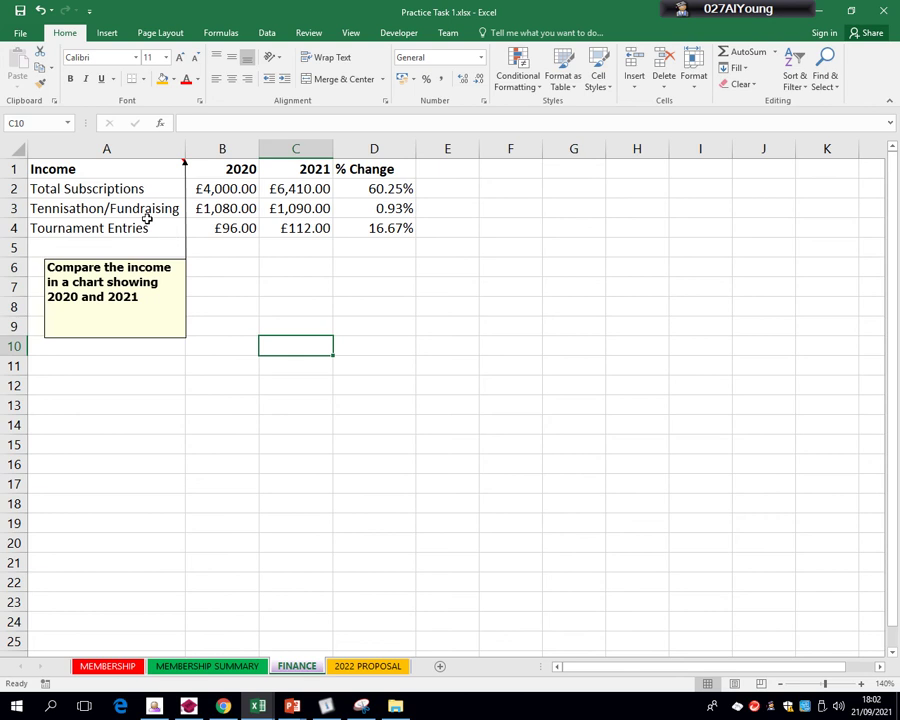
left_click_drag(119, 170, 301, 230)
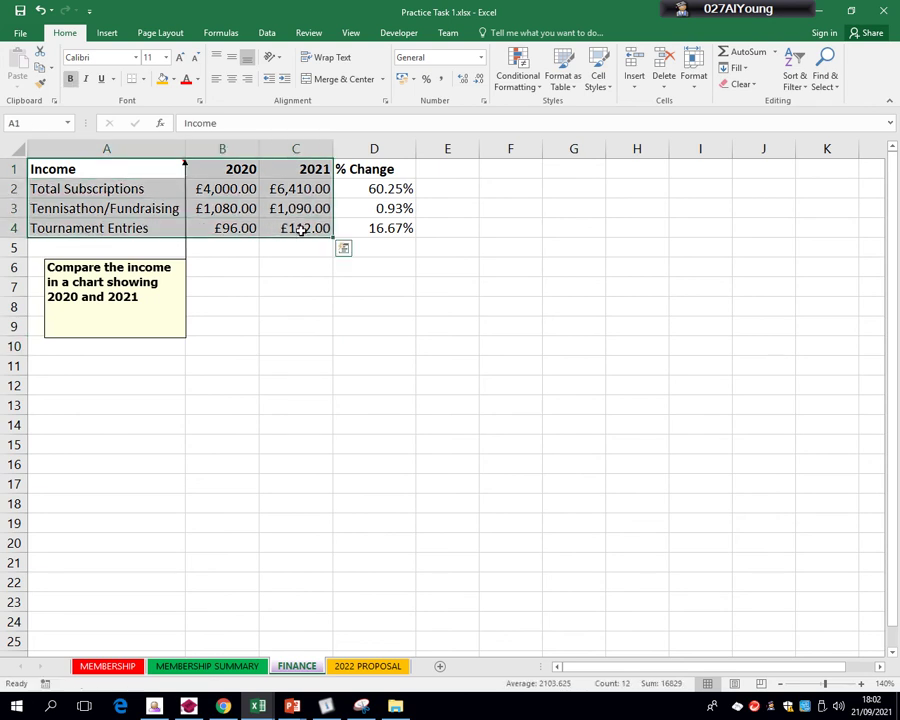
left_click(114, 35)
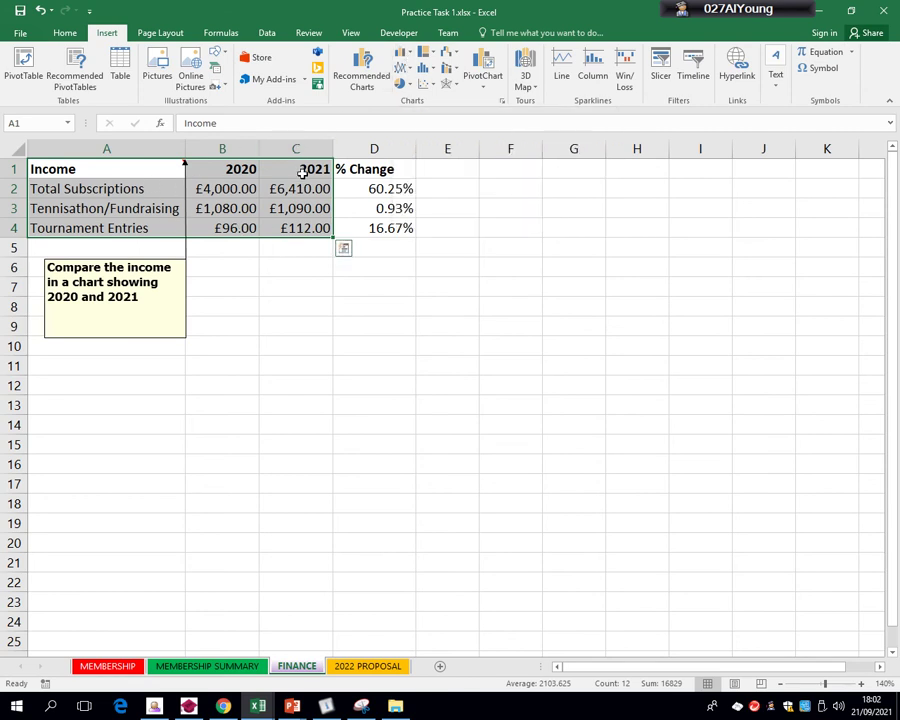
left_click(402, 52)
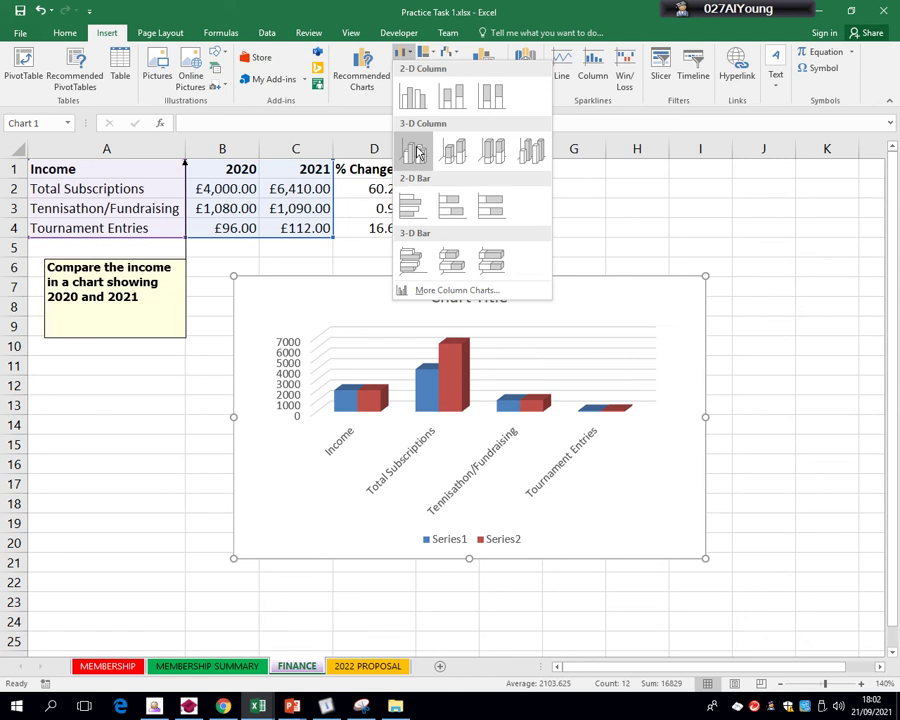
left_click(416, 151)
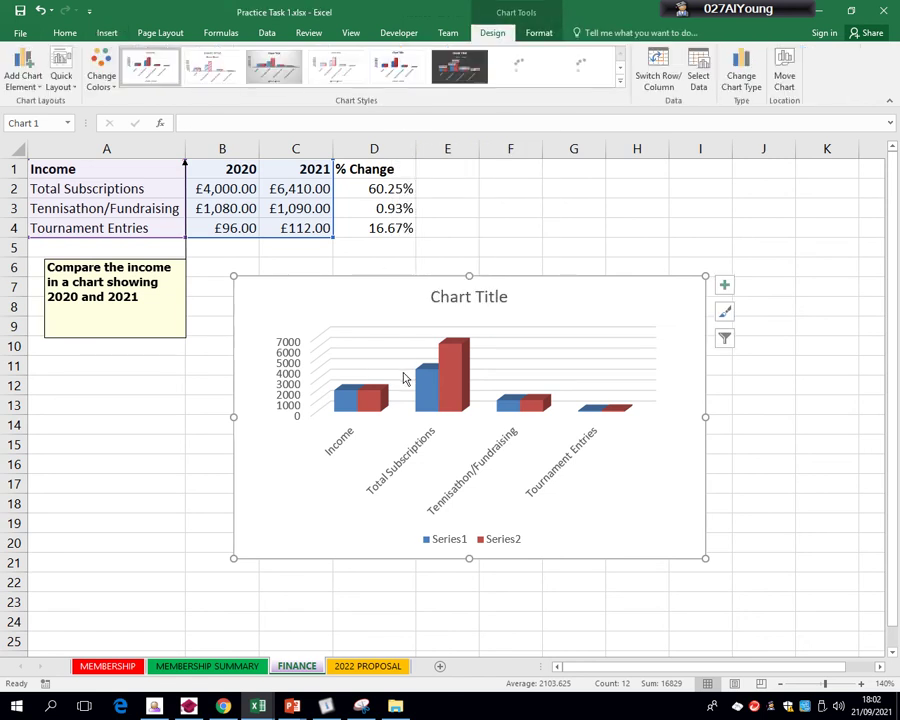
Check the bars plotted for the Income category, and delete the 3-D column chart
left_click(362, 417)
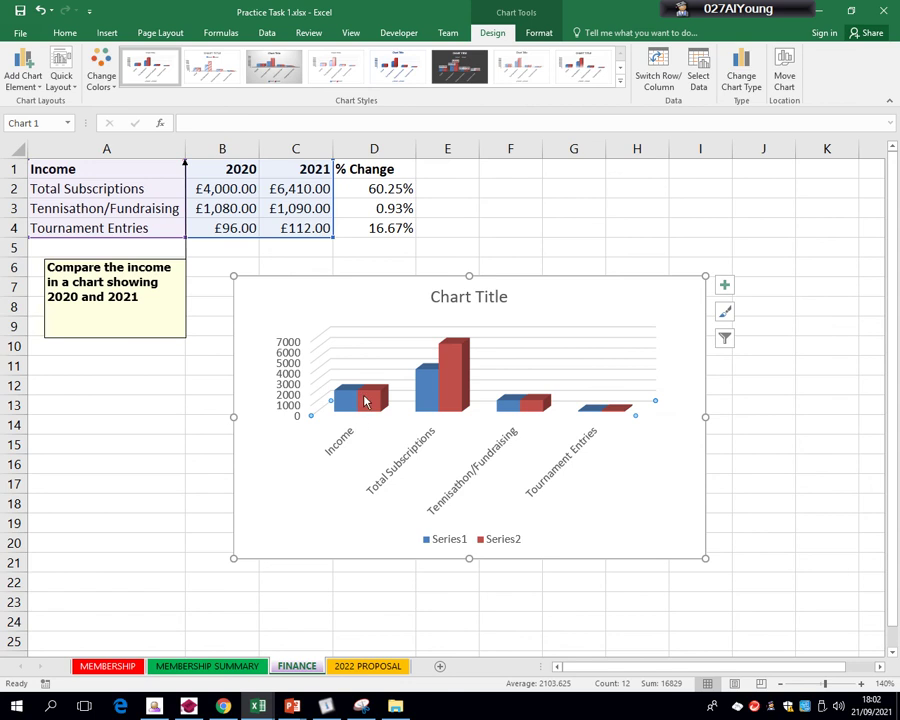
left_click(365, 401)
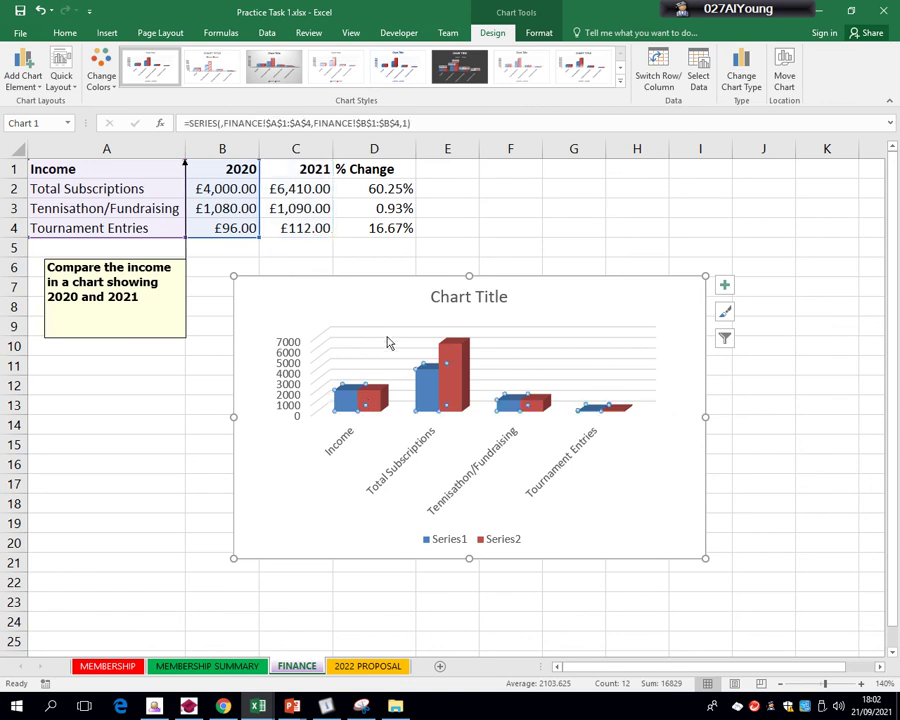
left_click(416, 346)
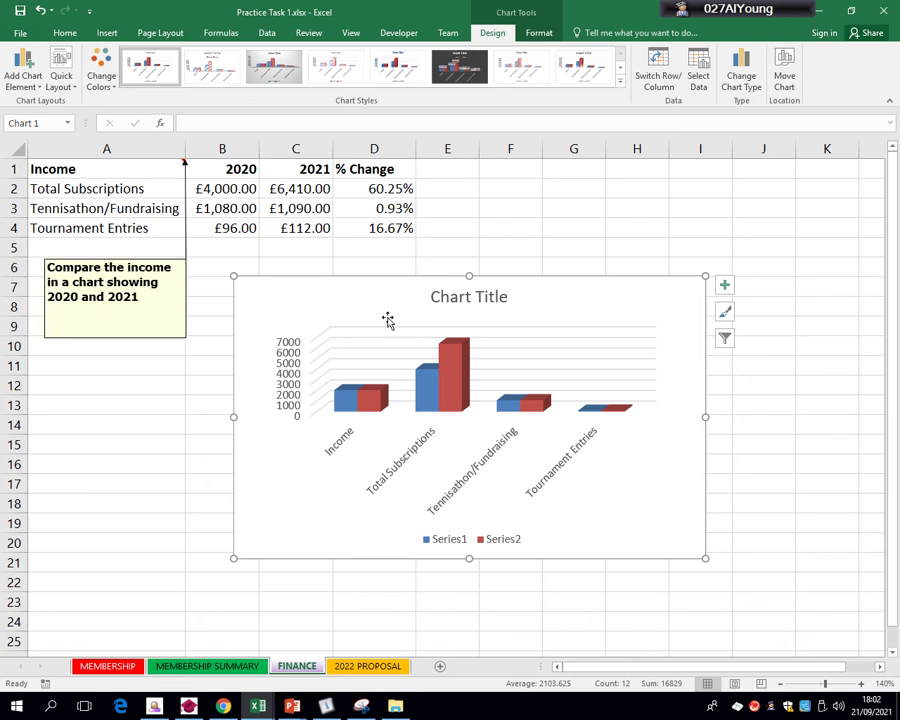
left_click(388, 318)
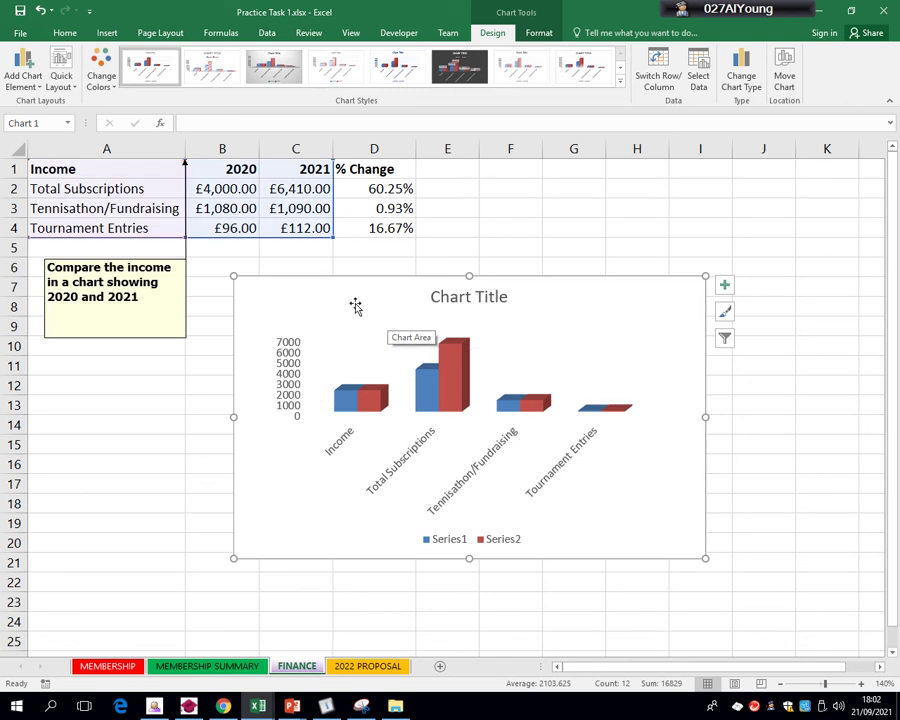
key("Delete")
Insert a 2-D clustered column chart from A2:C4, leaving out the header row
left_click_drag(117, 188, 302, 235)
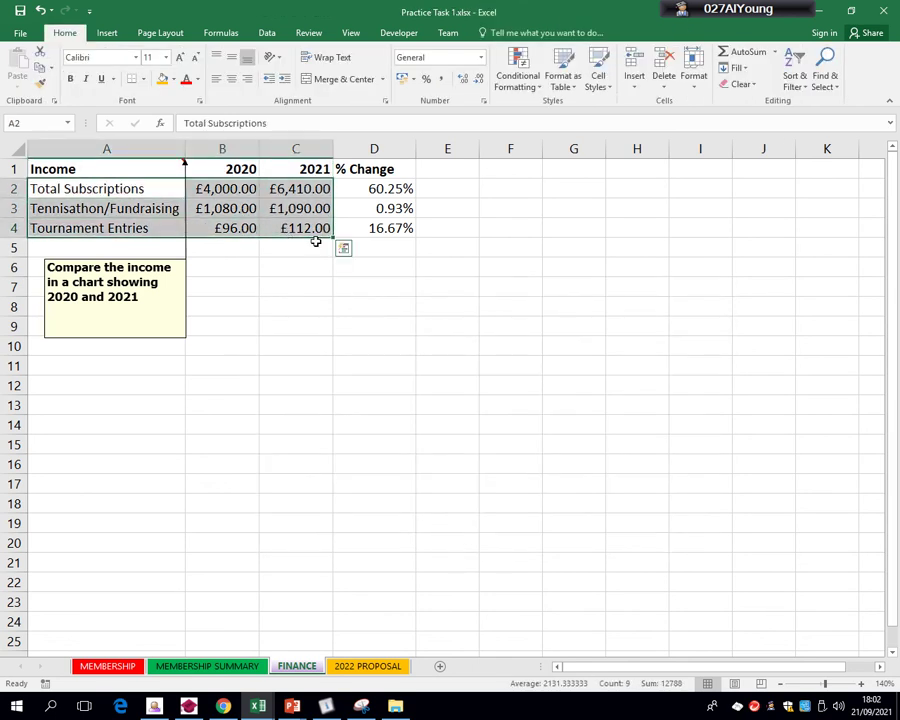
left_click(106, 33)
left_click(402, 60)
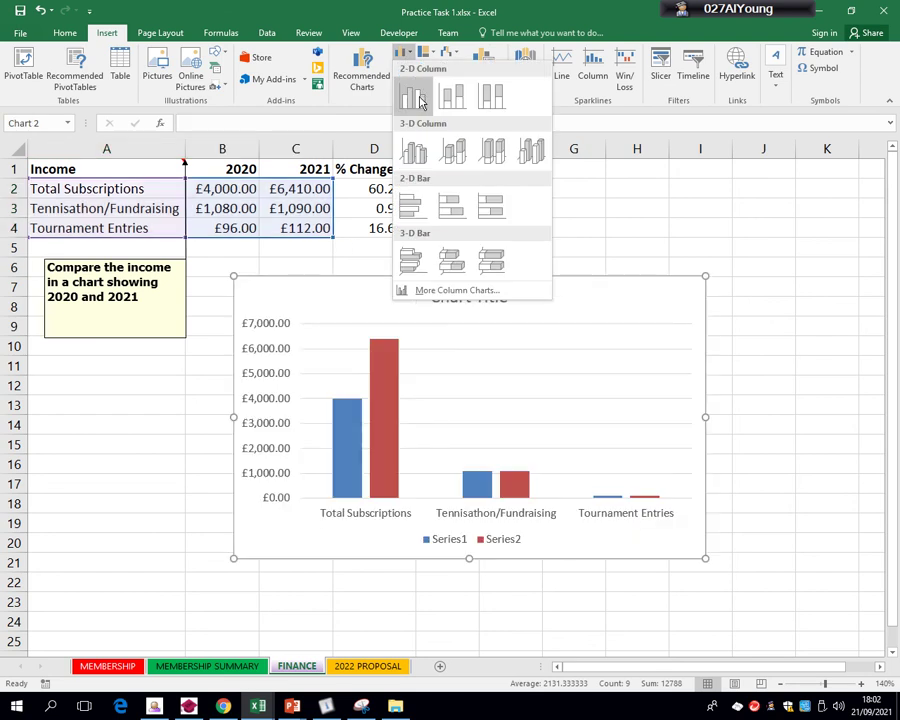
left_click(413, 95)
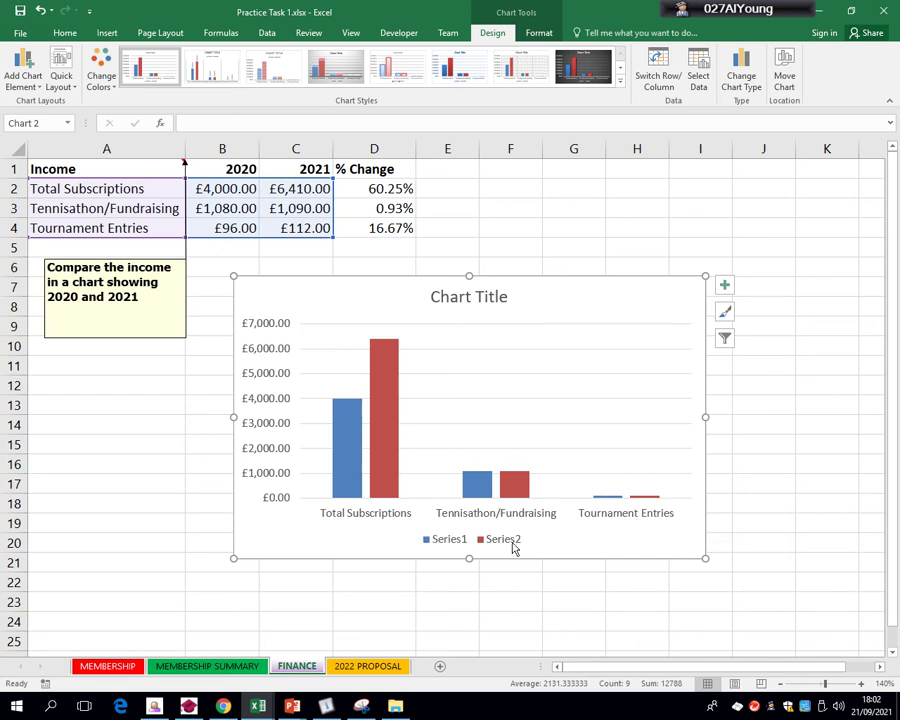
Edit the chart's data source so the first series takes its name from the 2020 header in B1
left_click(448, 546)
left_click(510, 545)
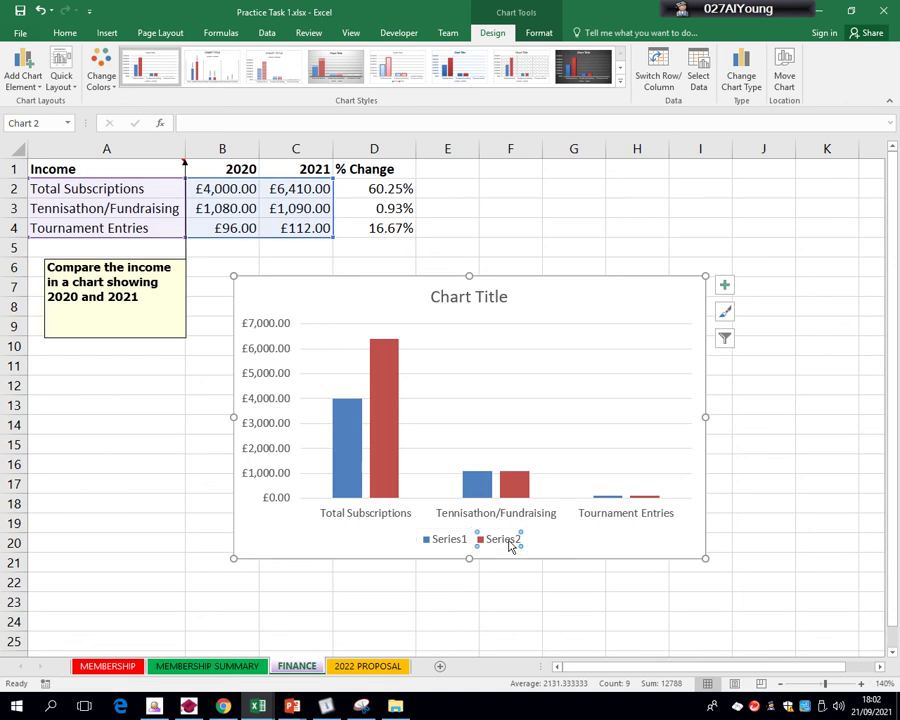
left_click(555, 542)
right_click(546, 542)
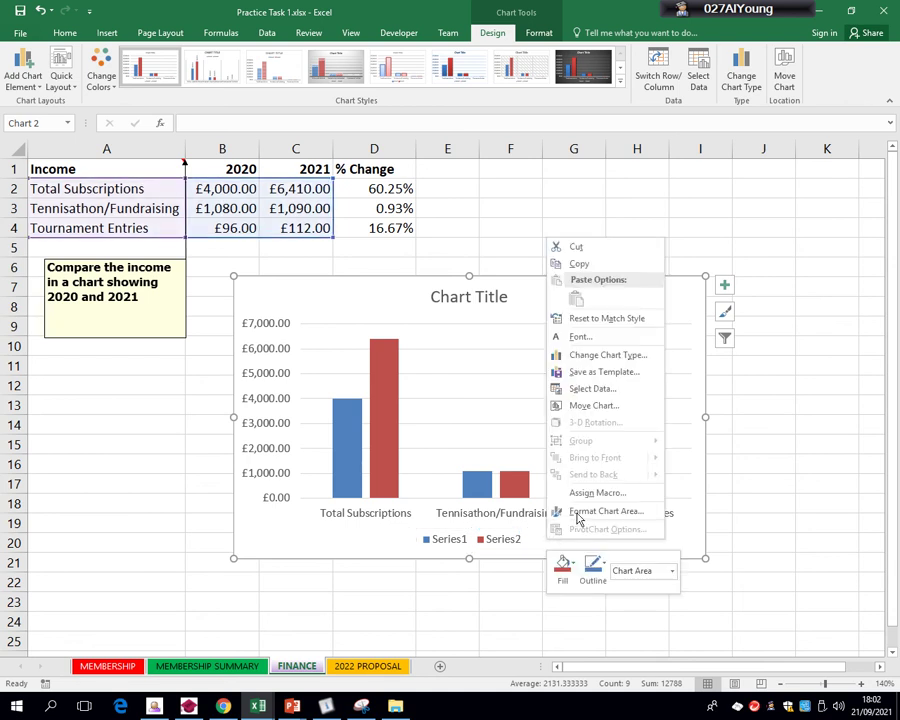
left_click(600, 389)
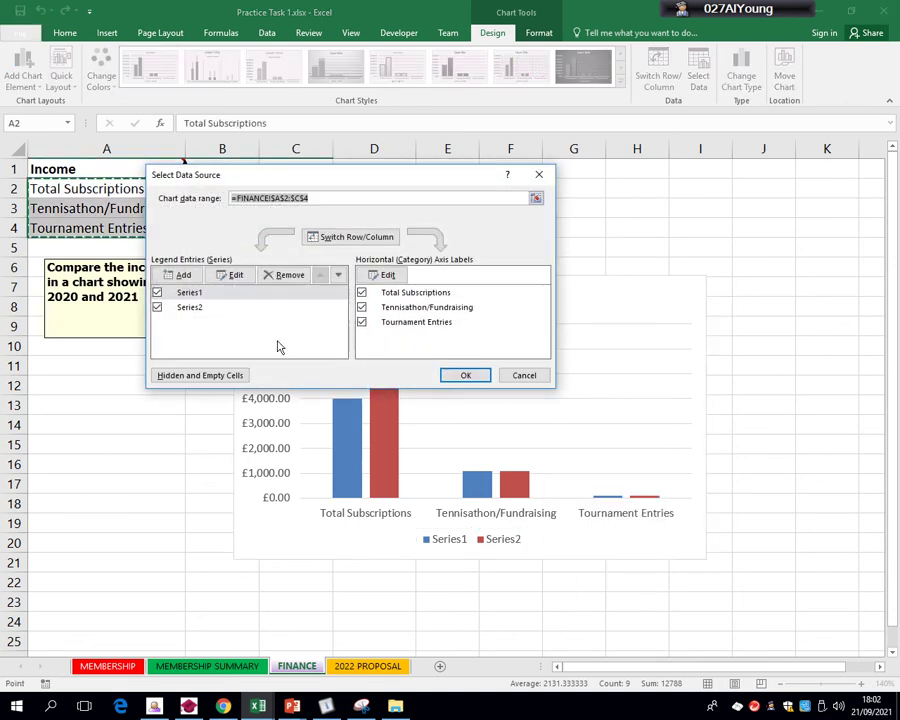
left_click(237, 293)
left_click(237, 307)
left_click(237, 293)
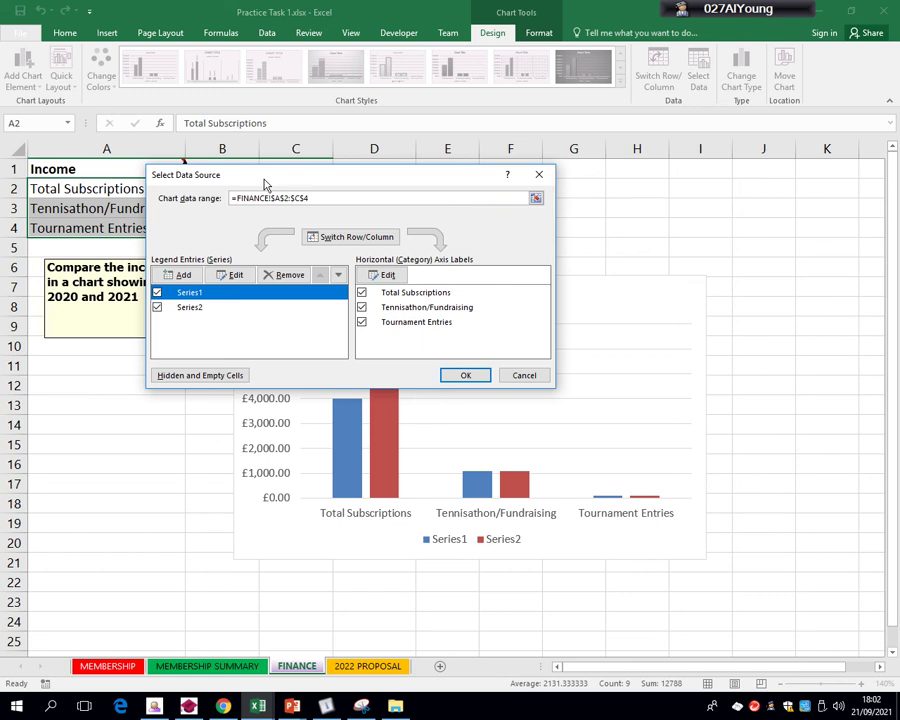
left_click_drag(265, 183, 468, 219)
left_click(439, 310)
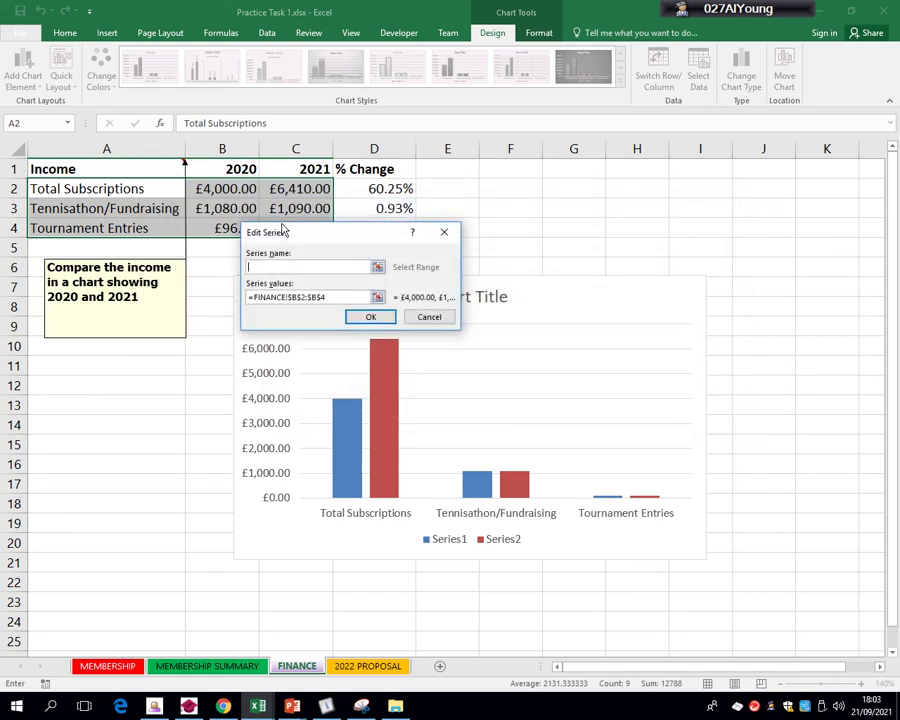
left_click(234, 169)
left_click(370, 316)
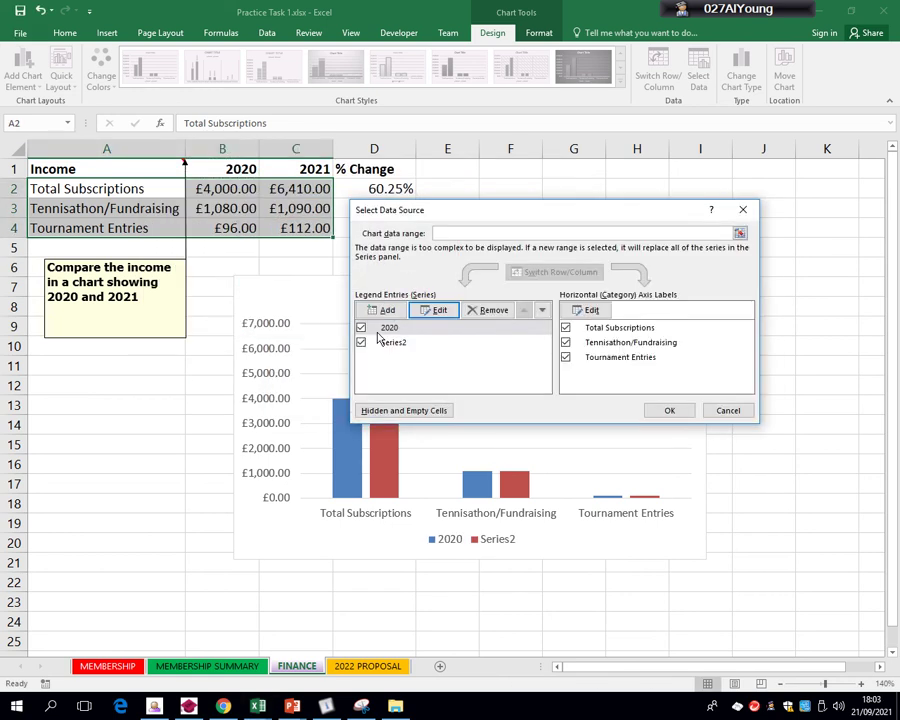
Name the second series from the 2021 header in C1 and apply the data source changes
left_click(390, 343)
left_click(439, 310)
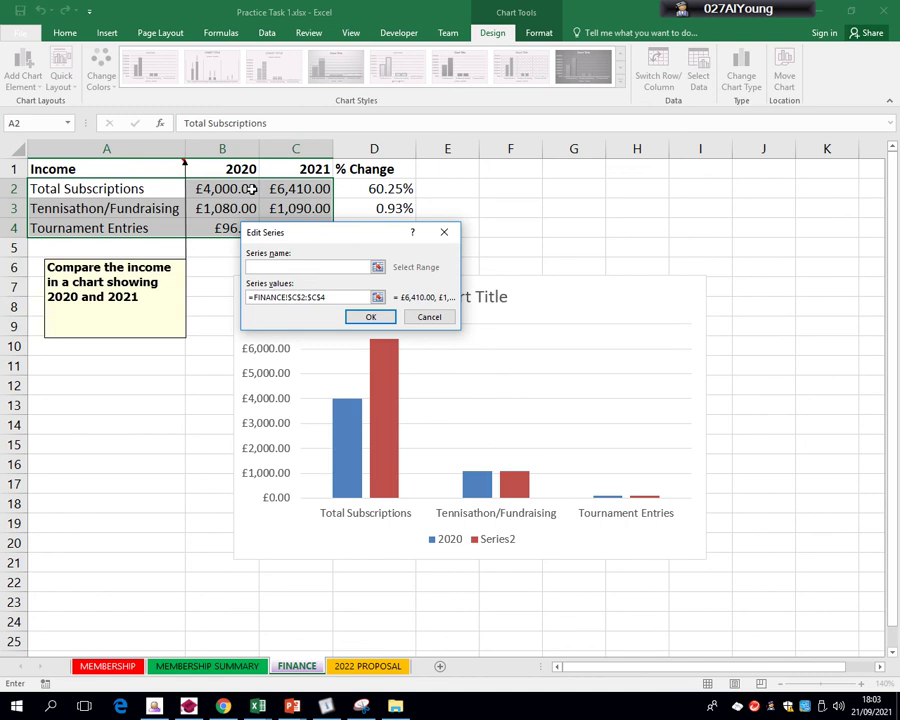
left_click(292, 169)
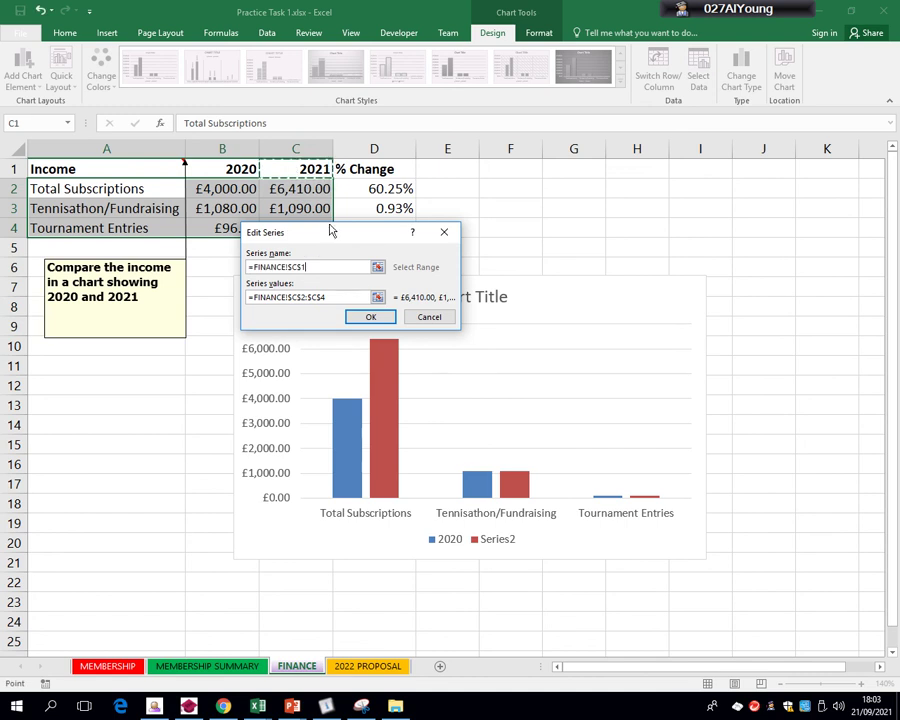
left_click(370, 316)
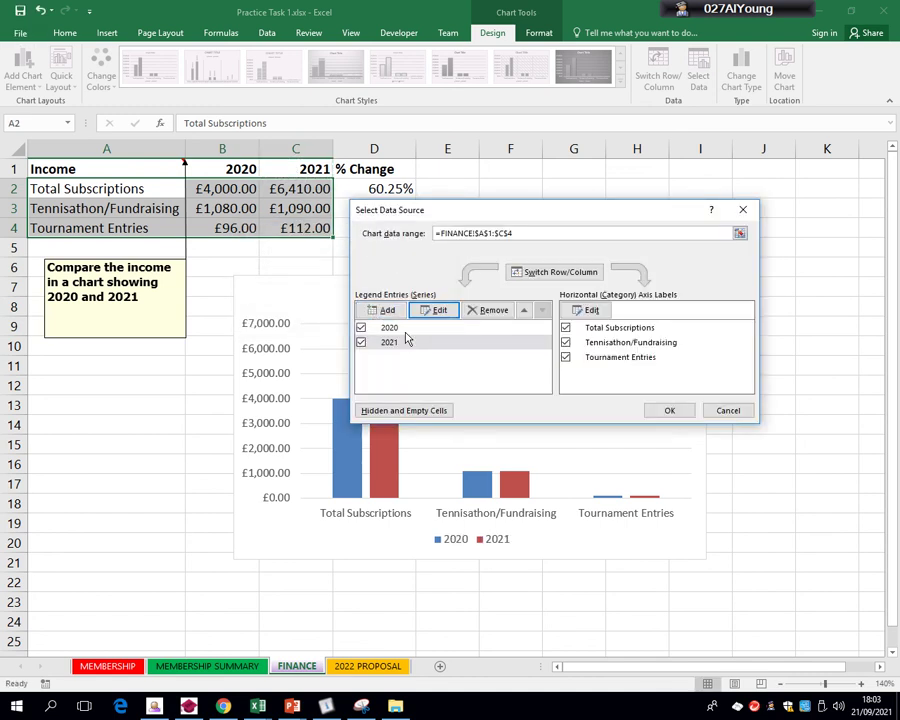
left_click(663, 411)
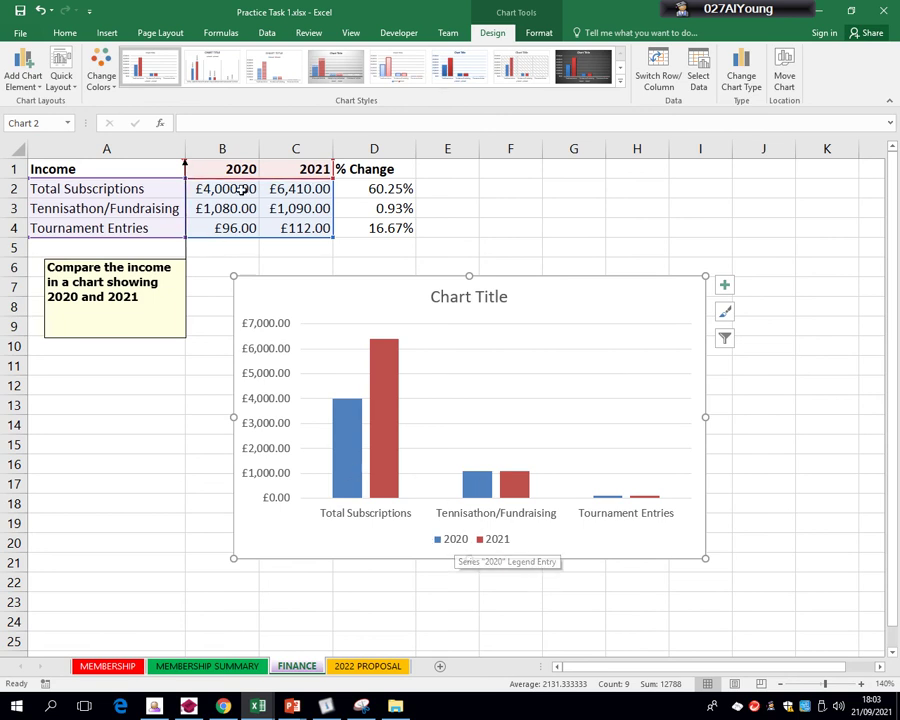
left_click(349, 443)
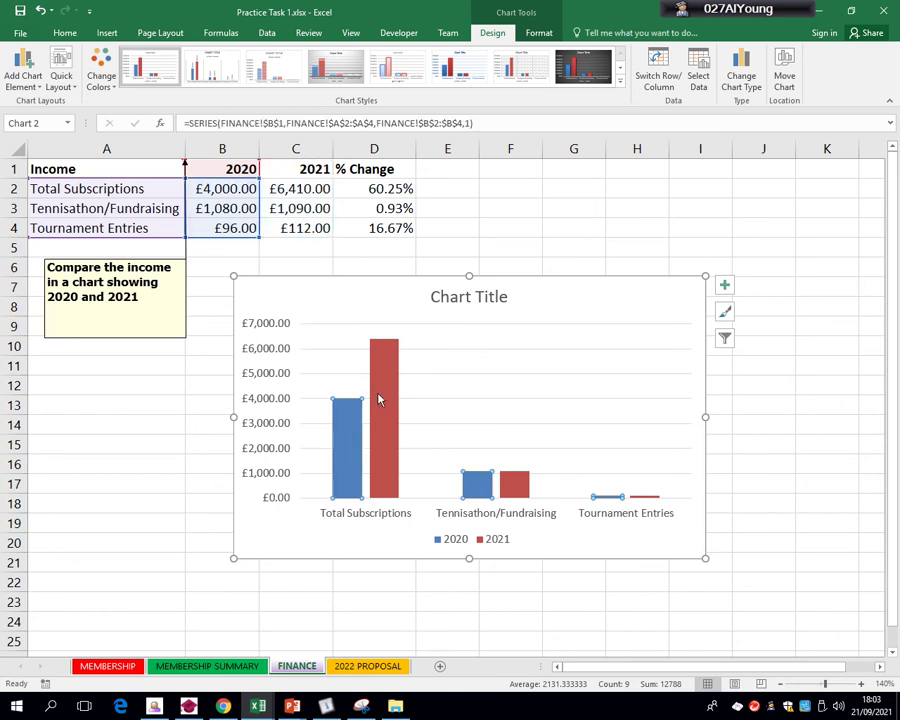
left_click(378, 398)
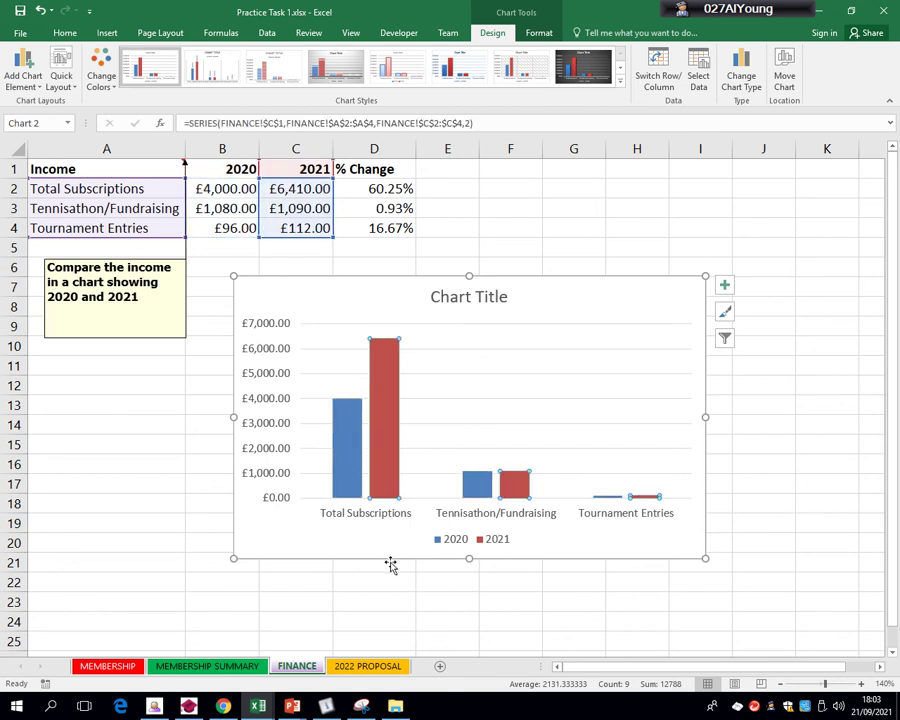
Replace the placeholder chart title with "Income Comparison for 2020 & 2021"
left_click(472, 296)
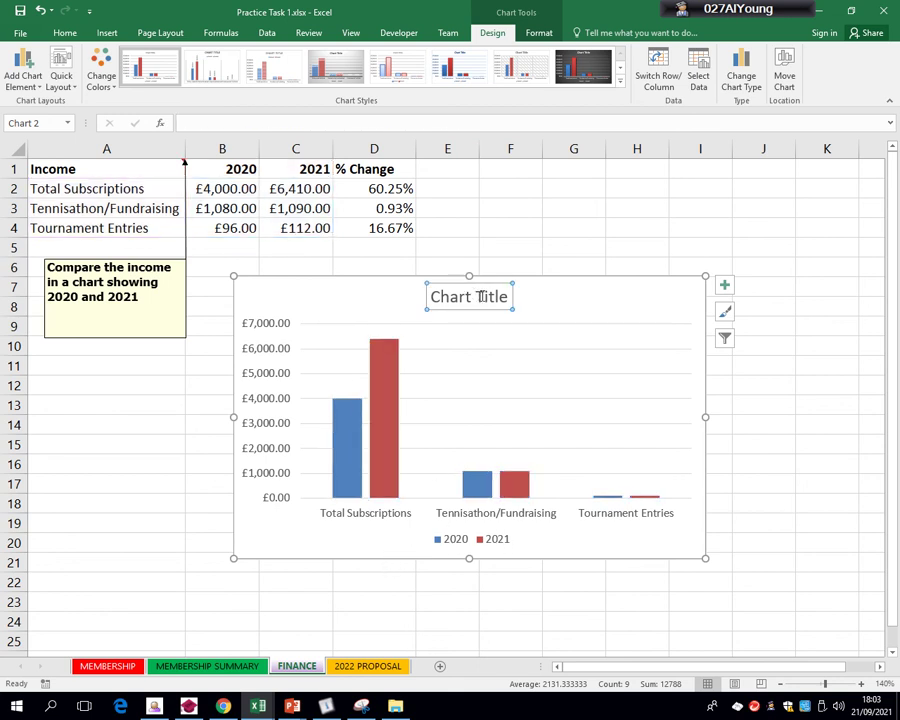
triple_click(488, 296)
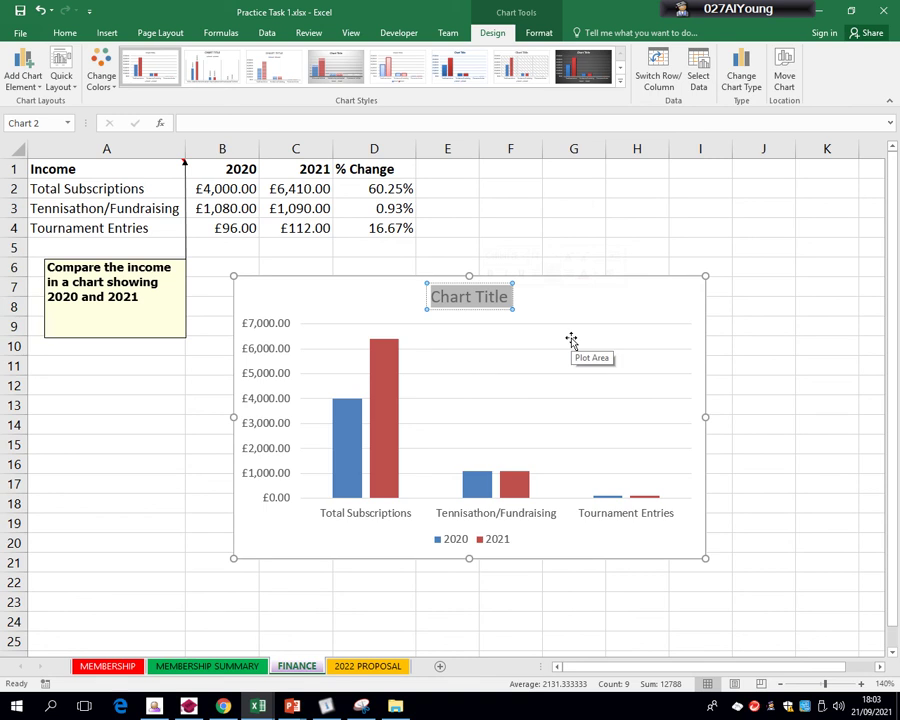
type("In")
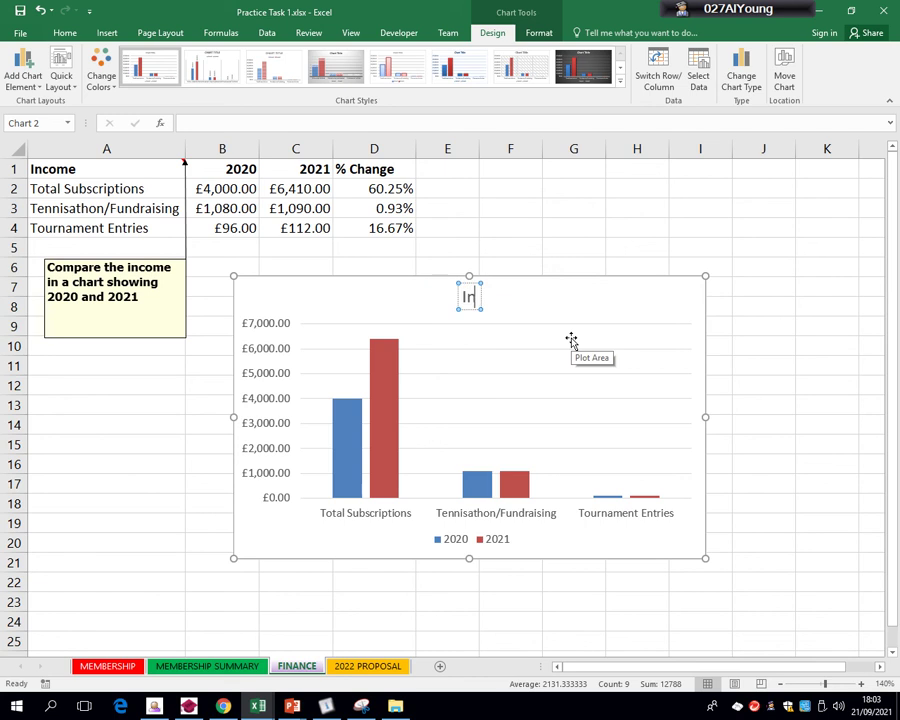
type("come Comparison")
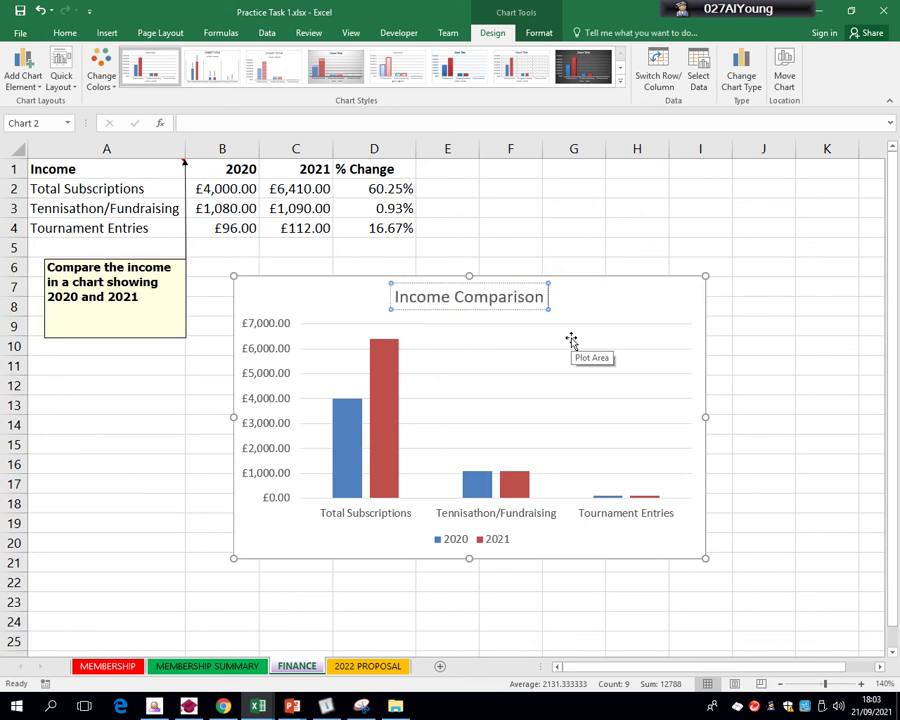
type(" for 2021")
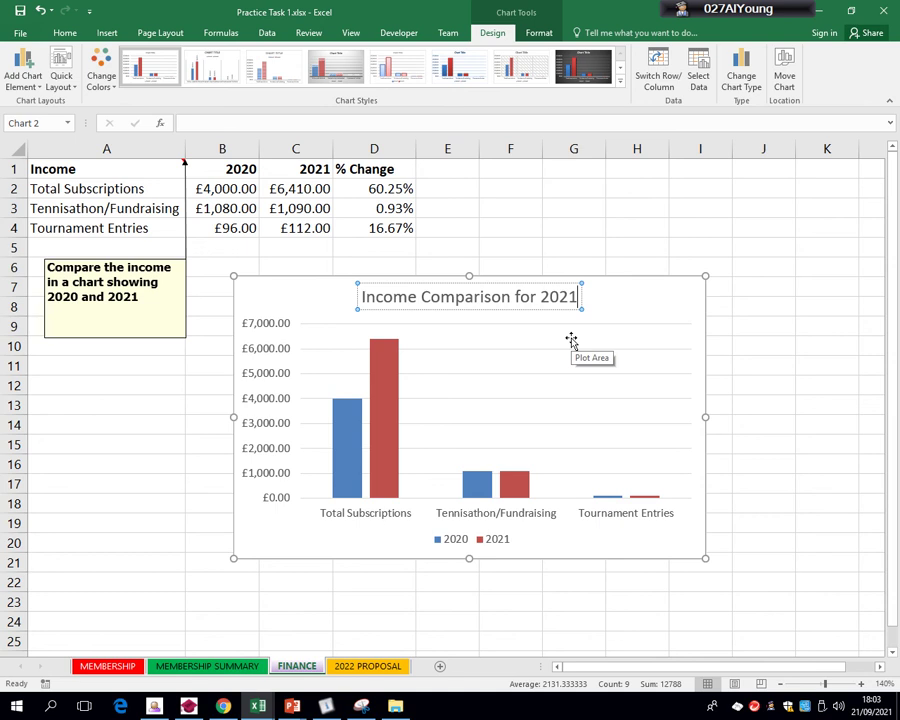
key("BackSpace")
type("0 & 2021")
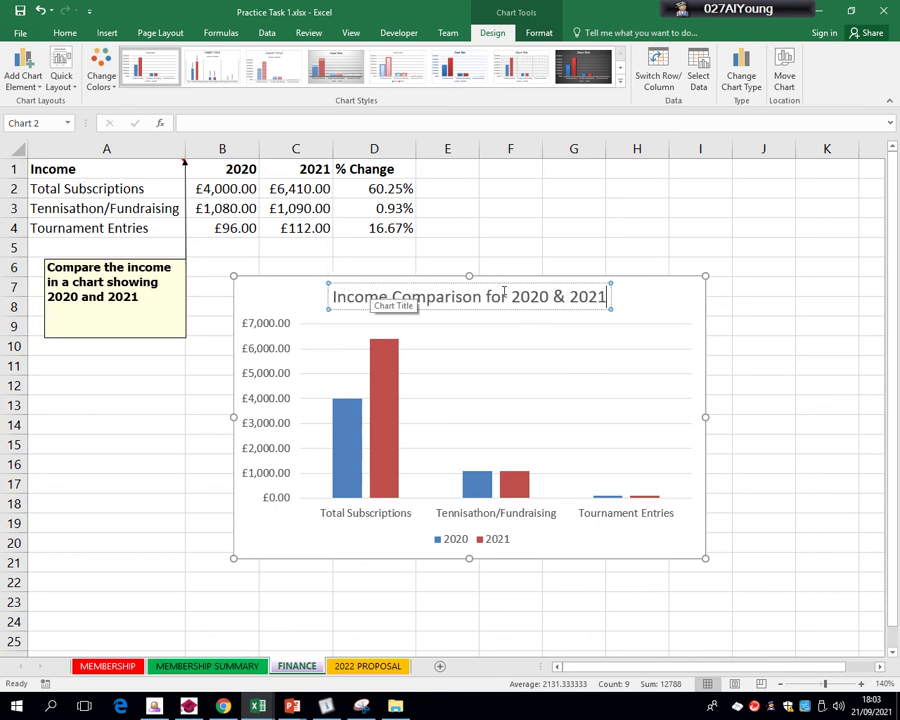
Retype the words before the years in capitals so the title reads "INCOME COMPARISON FOR 2020 & 2021"
left_click_drag(507, 296, 335, 296)
type("NCOME ")
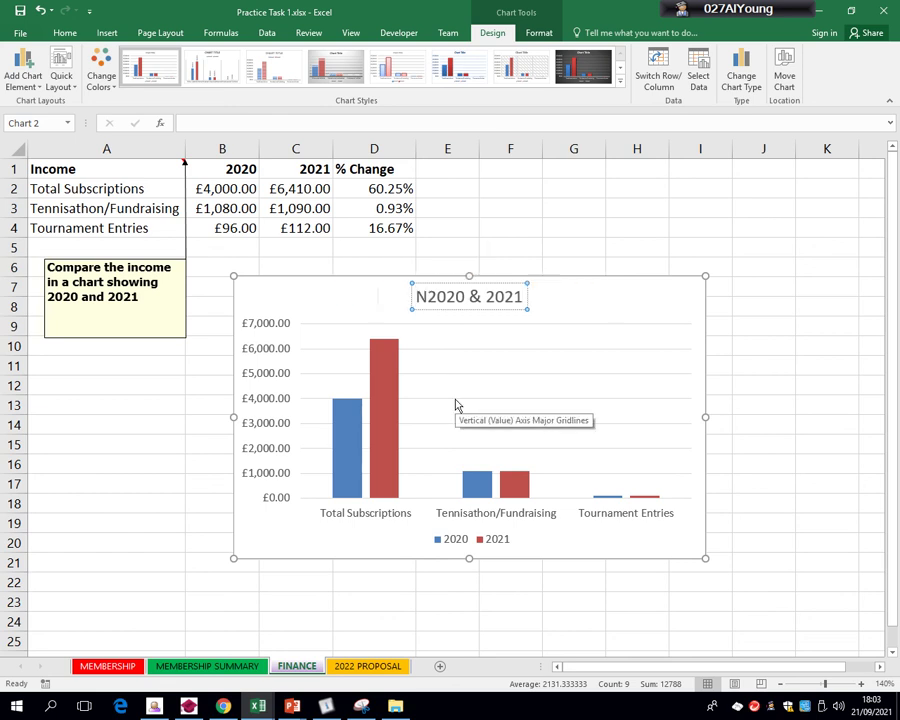
type("COMPARISON ")
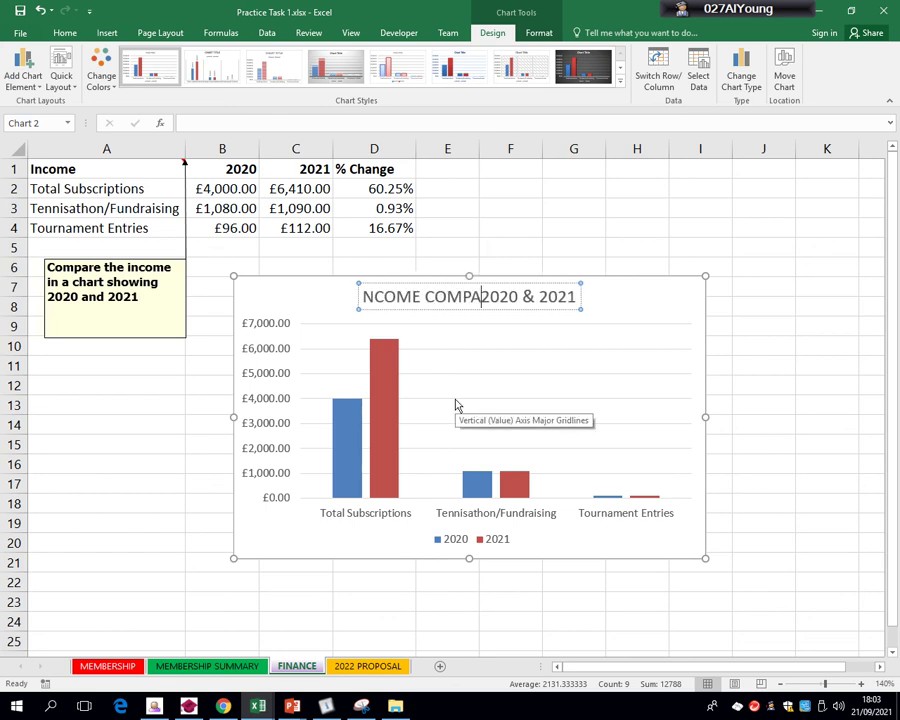
type("FOR")
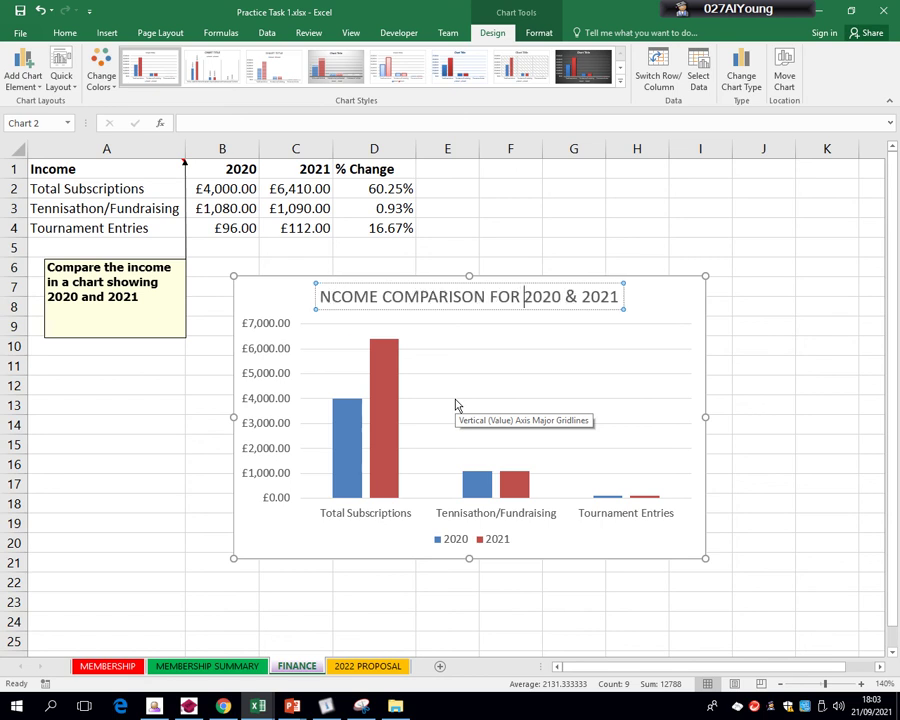
left_click(320, 297)
type("I")
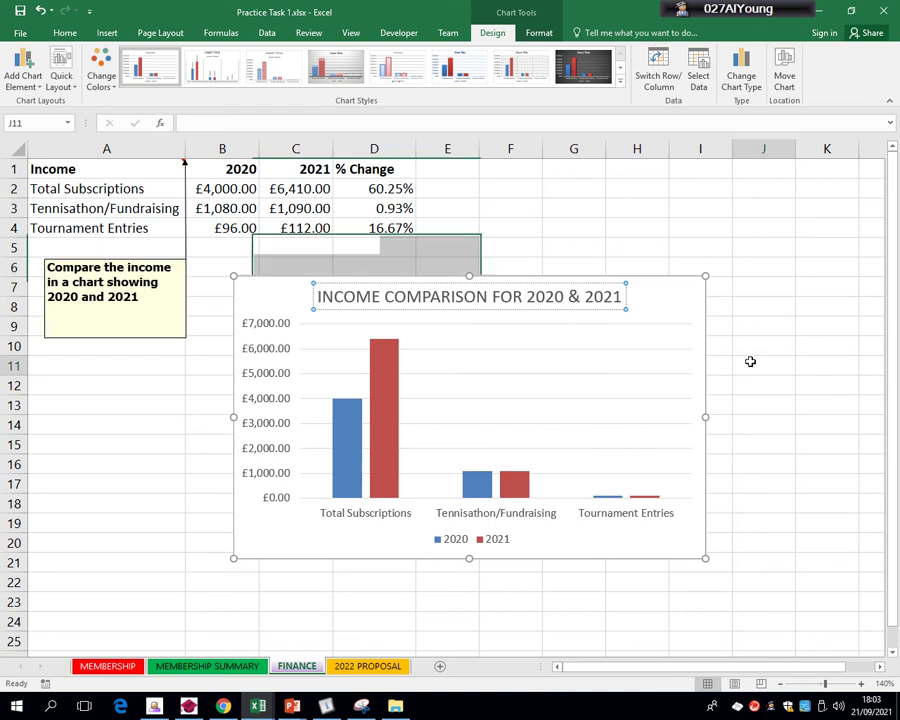
Examine the chart's category axis, legend, value axis and 2020 columns by selecting each element
left_click(746, 362)
left_click(497, 513)
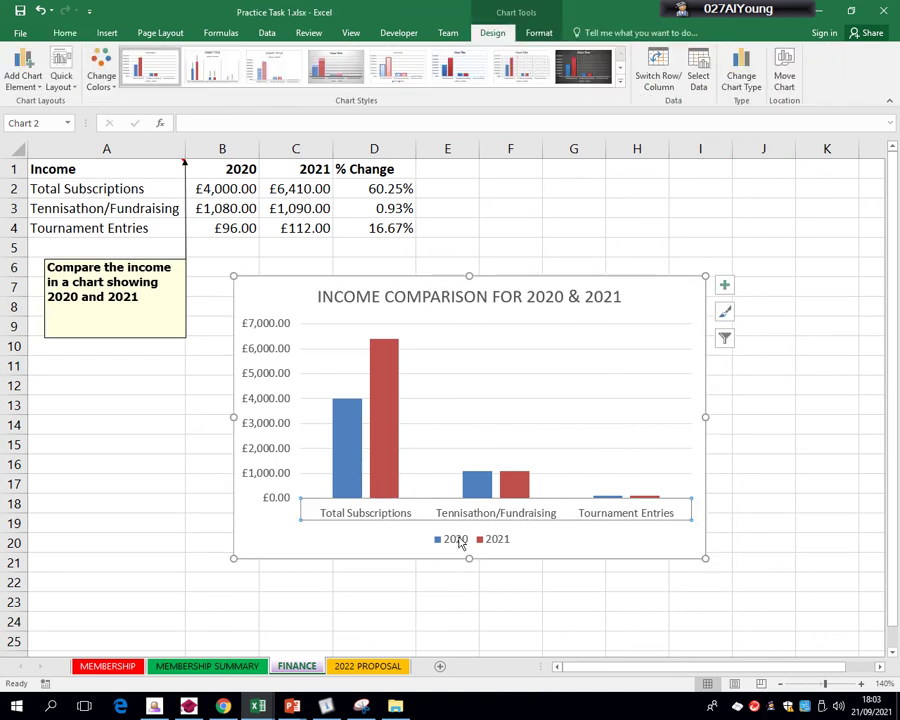
left_click(460, 538)
left_click(295, 449)
left_click(282, 452)
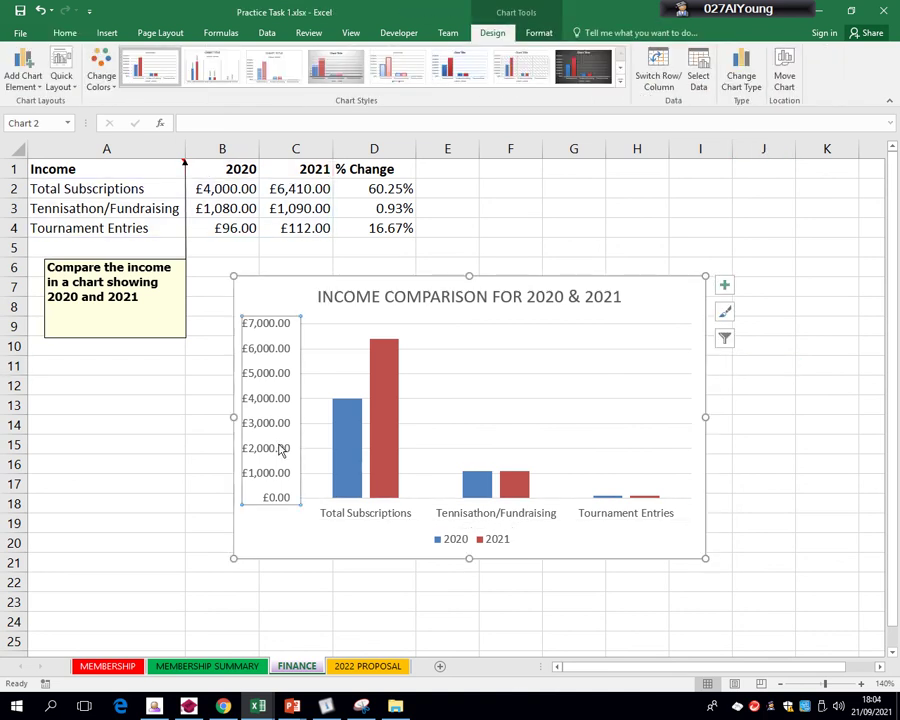
left_click(372, 446)
left_click(348, 478)
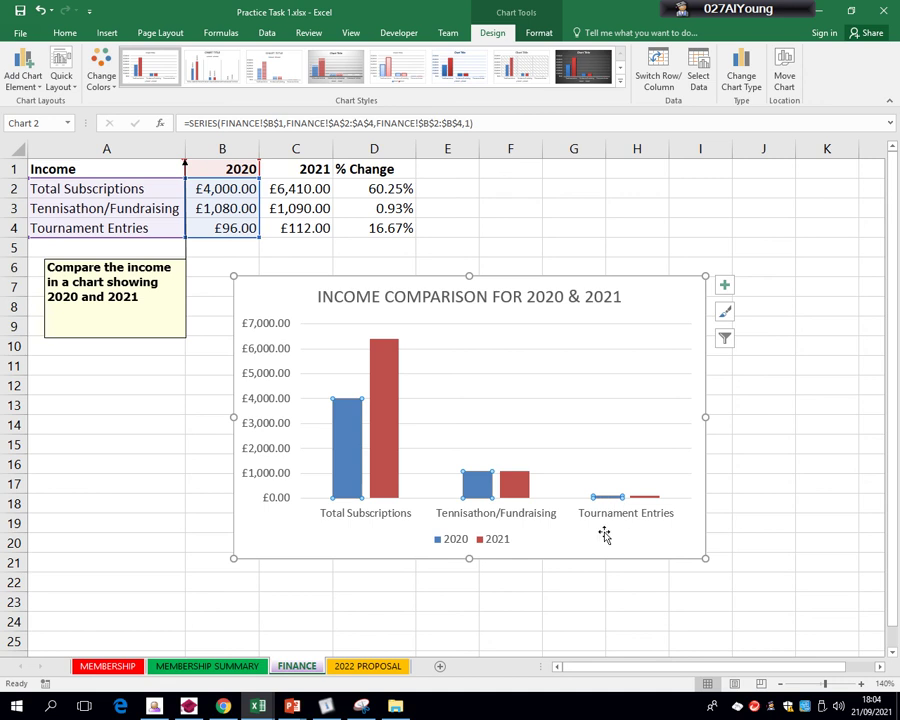
left_click(558, 526)
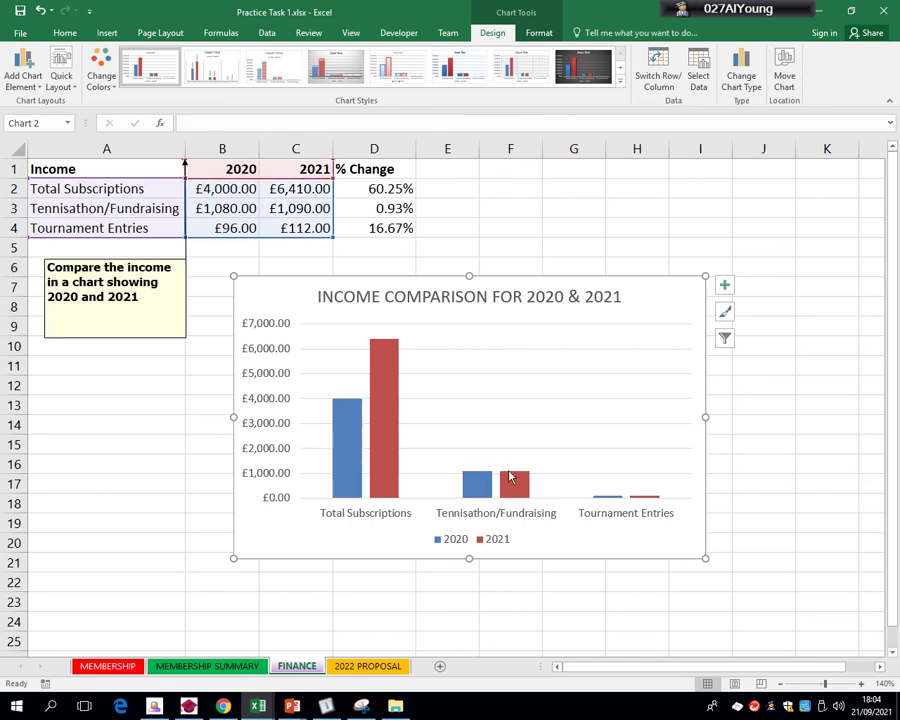
Add data labels to the 2021 columns in the Outside End position
left_click(384, 400)
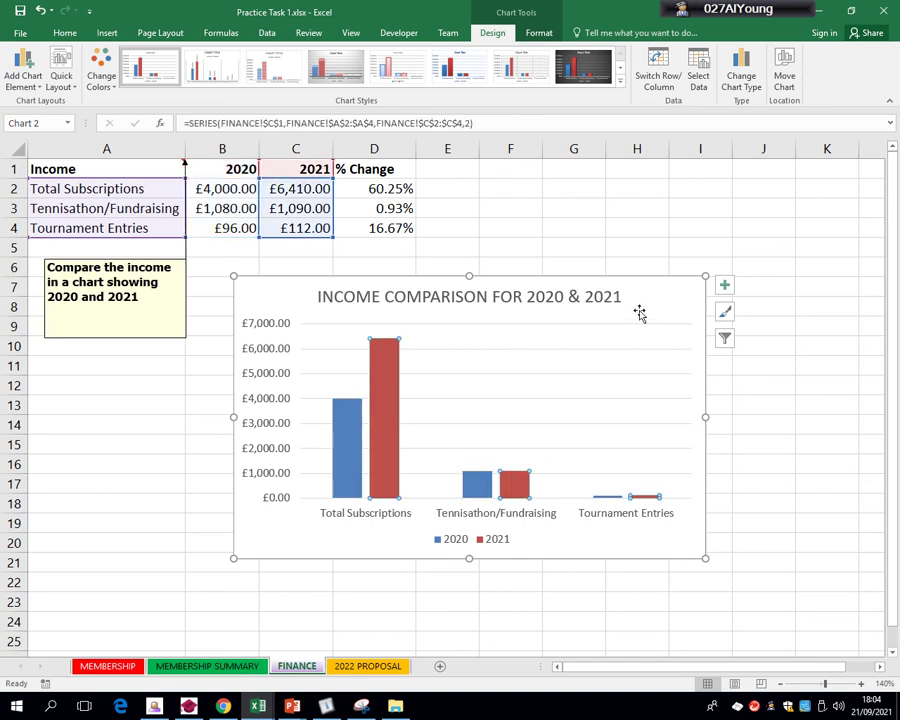
left_click(724, 285)
left_click(759, 340)
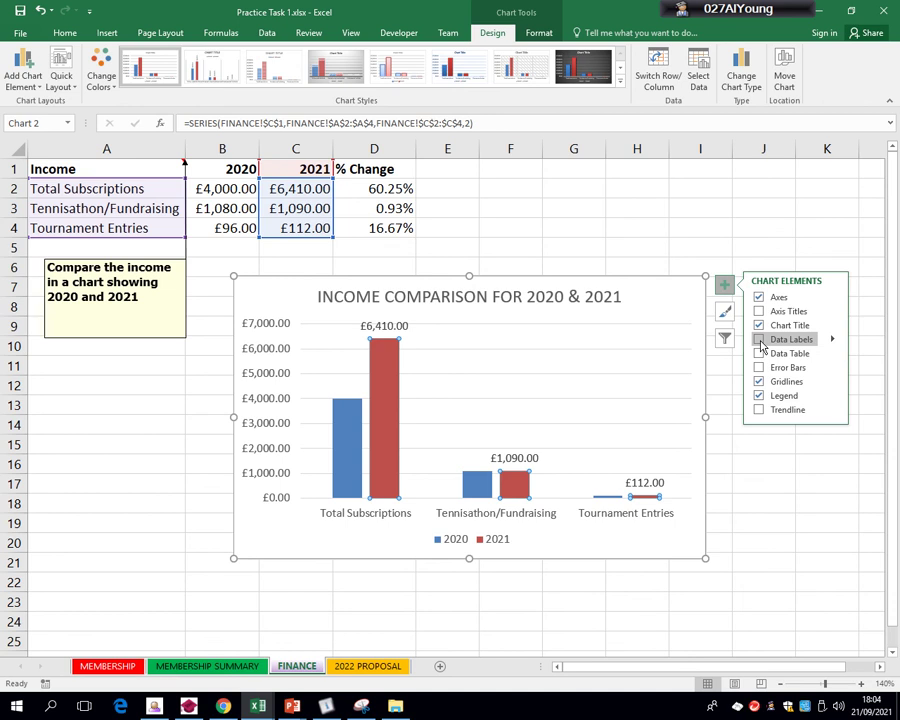
left_click(831, 340)
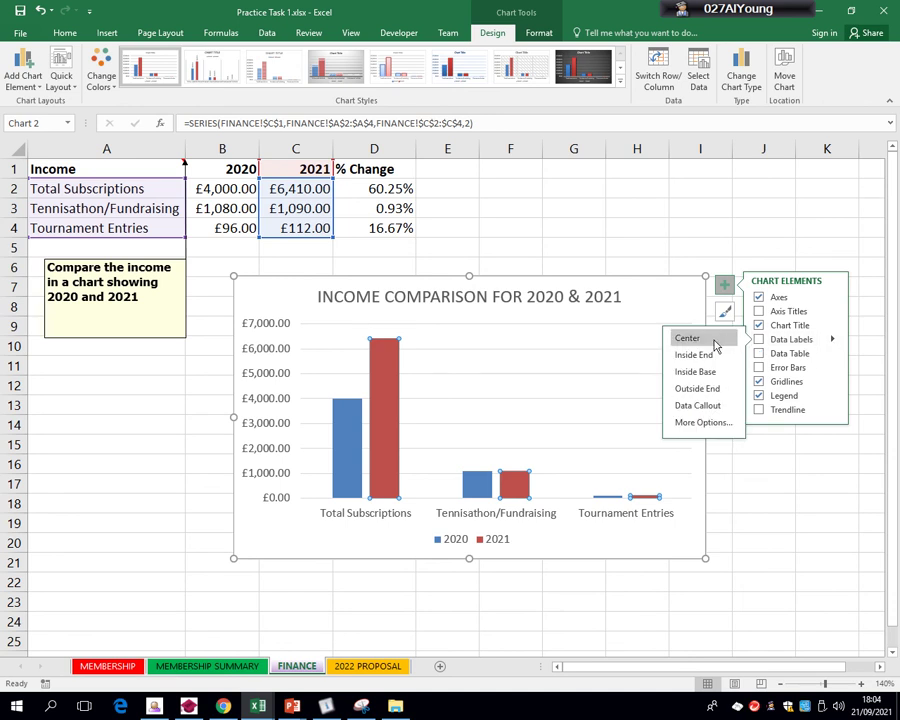
left_click(716, 390)
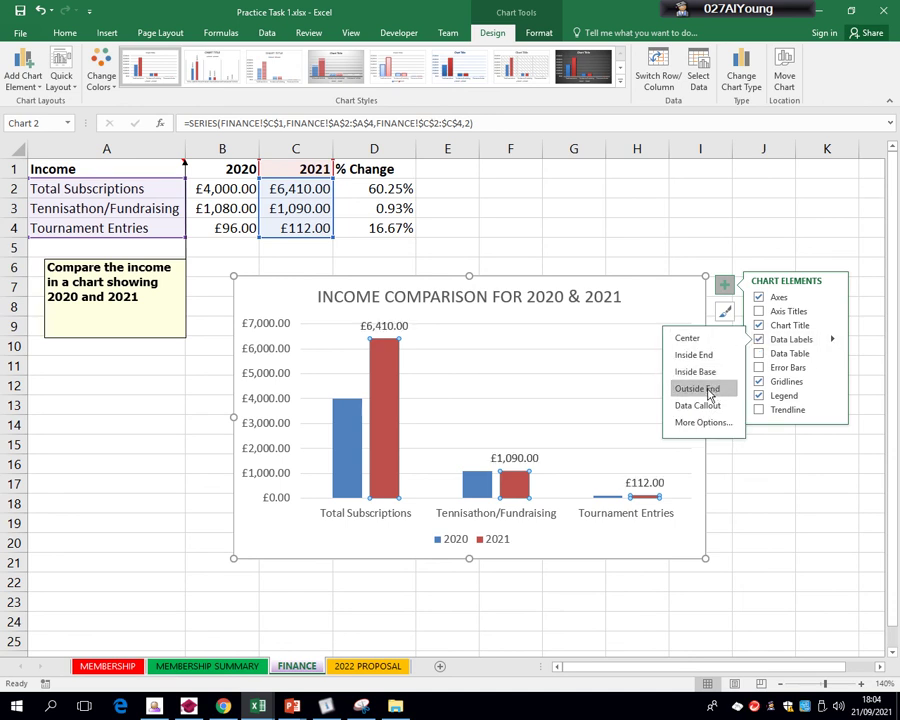
Add Outside End data labels to the 2020 columns as well
left_click(514, 458)
left_click(478, 484)
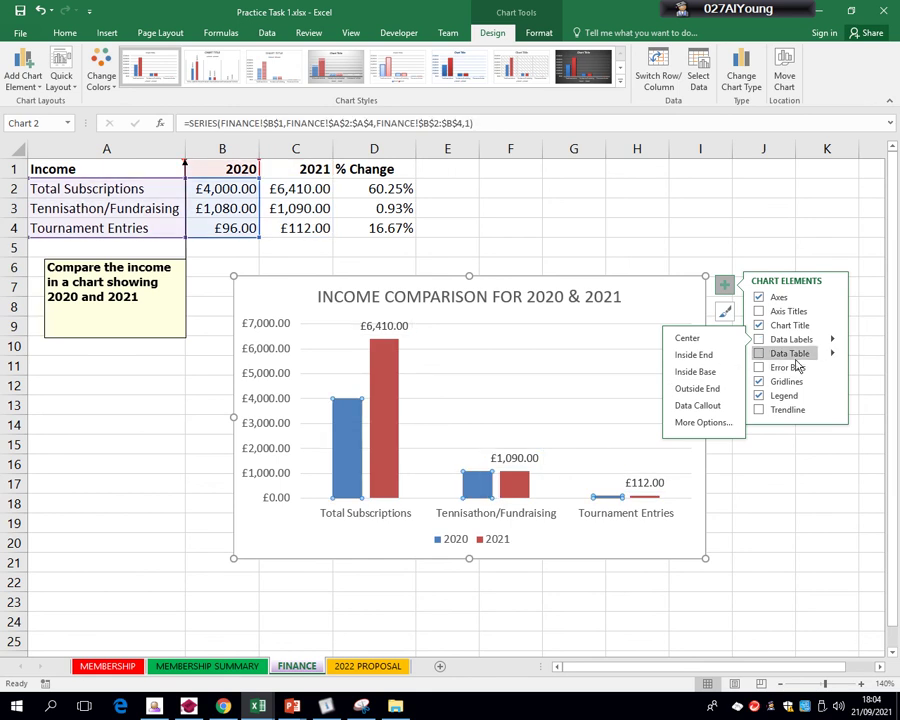
left_click(697, 388)
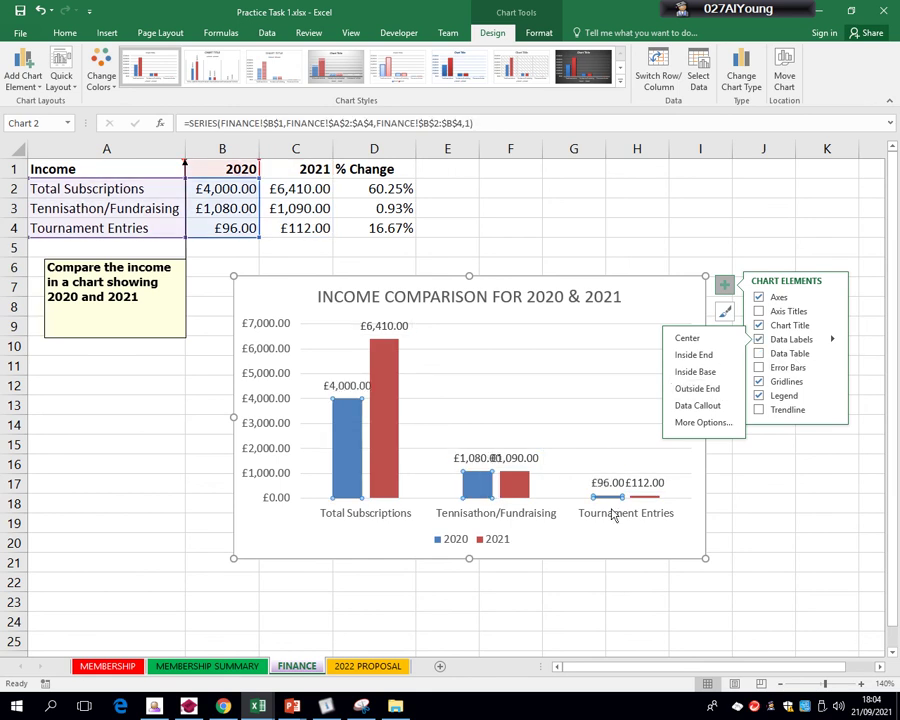
left_click(759, 367)
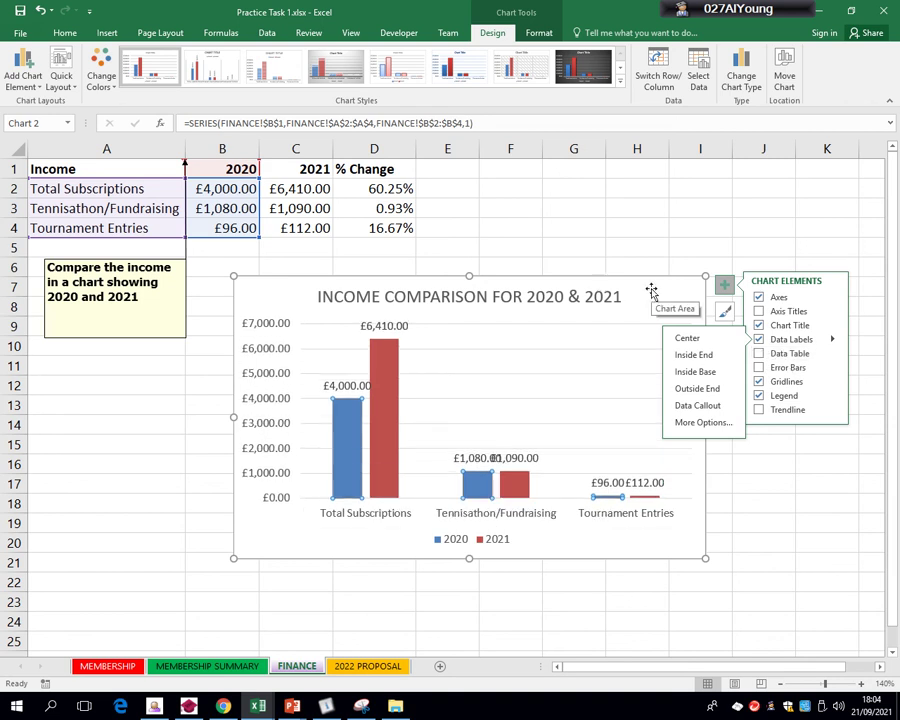
Remove the data labels from both the 2020 and the 2021 columns
left_click(759, 339)
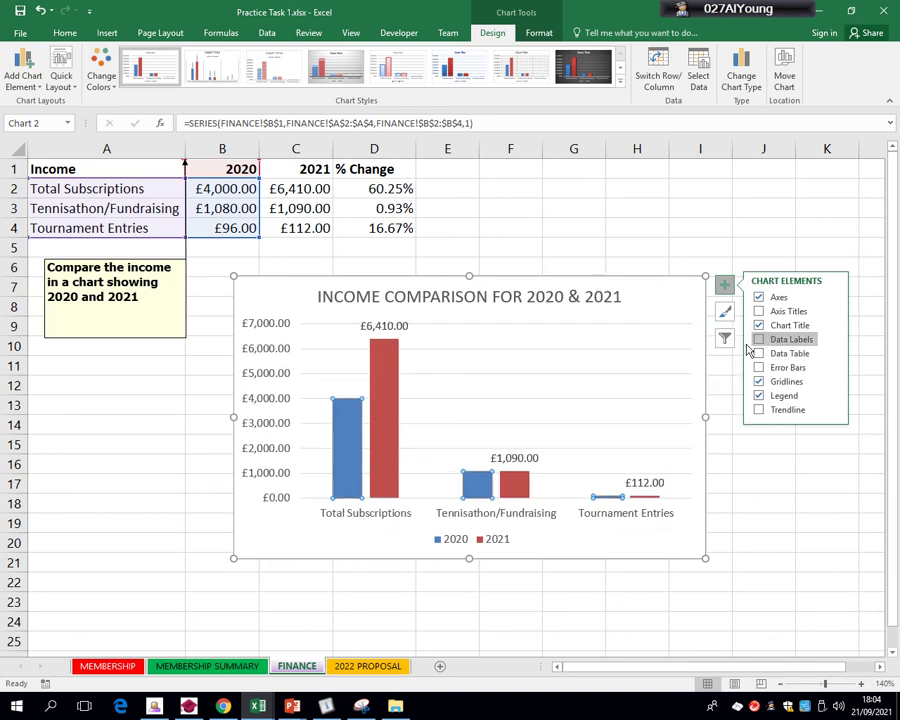
left_click(645, 496)
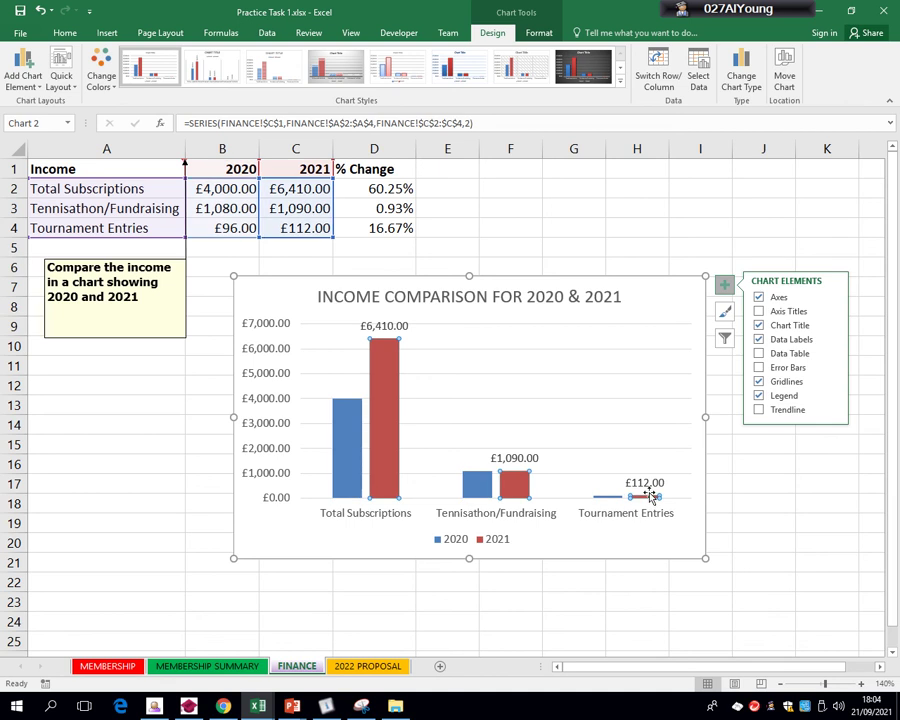
left_click(759, 339)
left_click(588, 348)
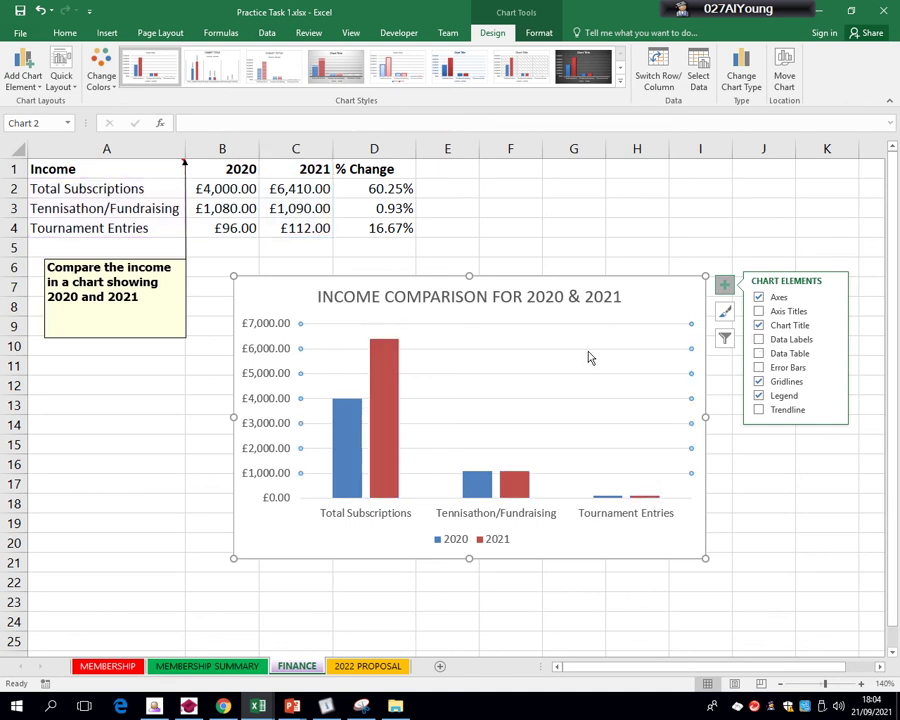
left_click(663, 287)
left_click(692, 246)
Move the income comparison chart from the FINANCE sheet to its own new sheet named Chart1
left_click(634, 308)
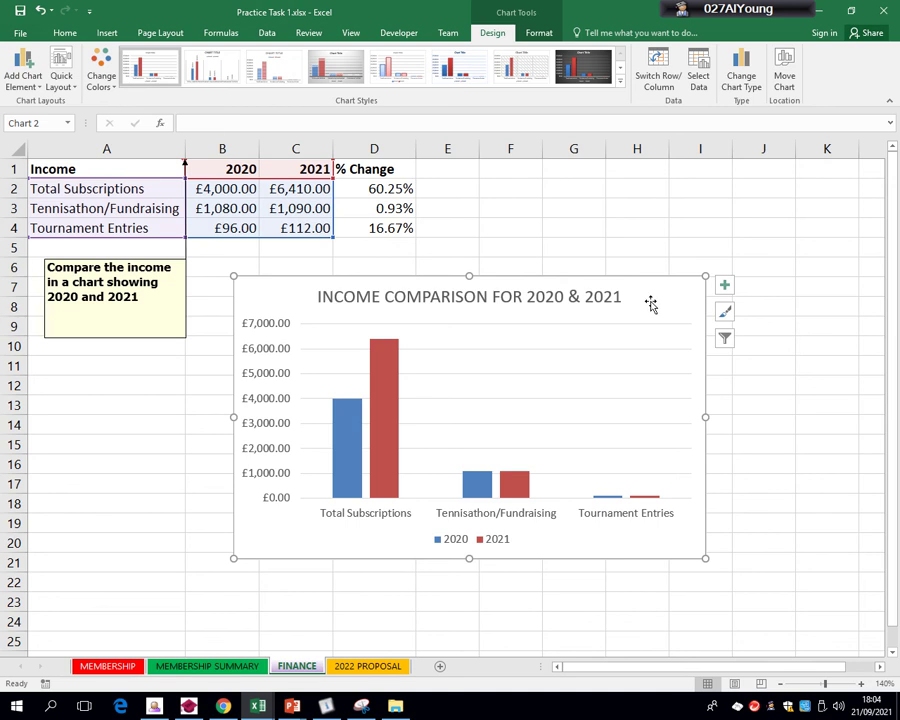
left_click_drag(650, 304, 621, 311)
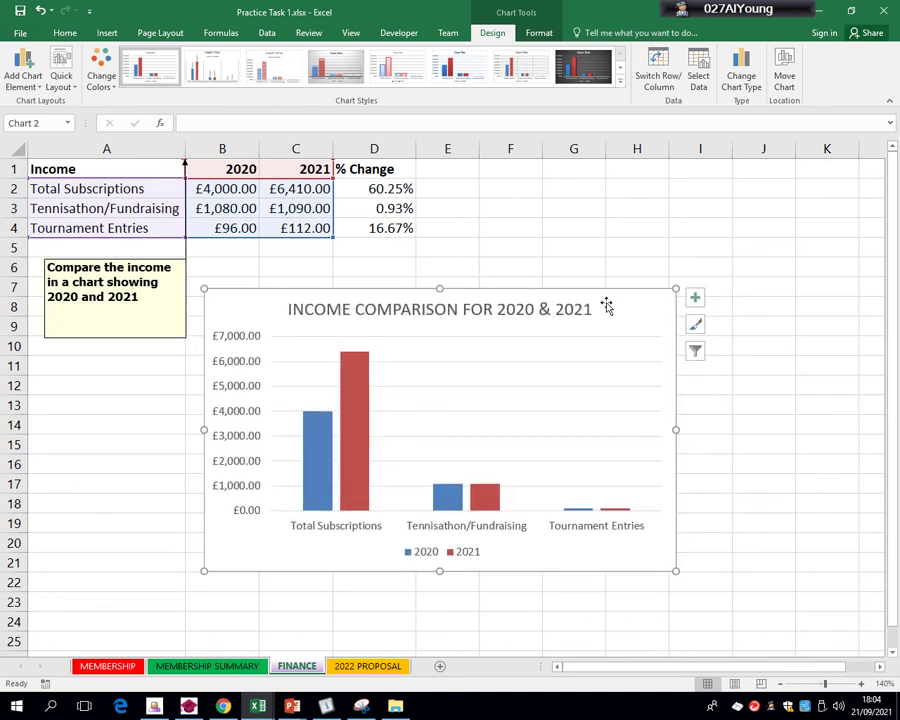
right_click(606, 302)
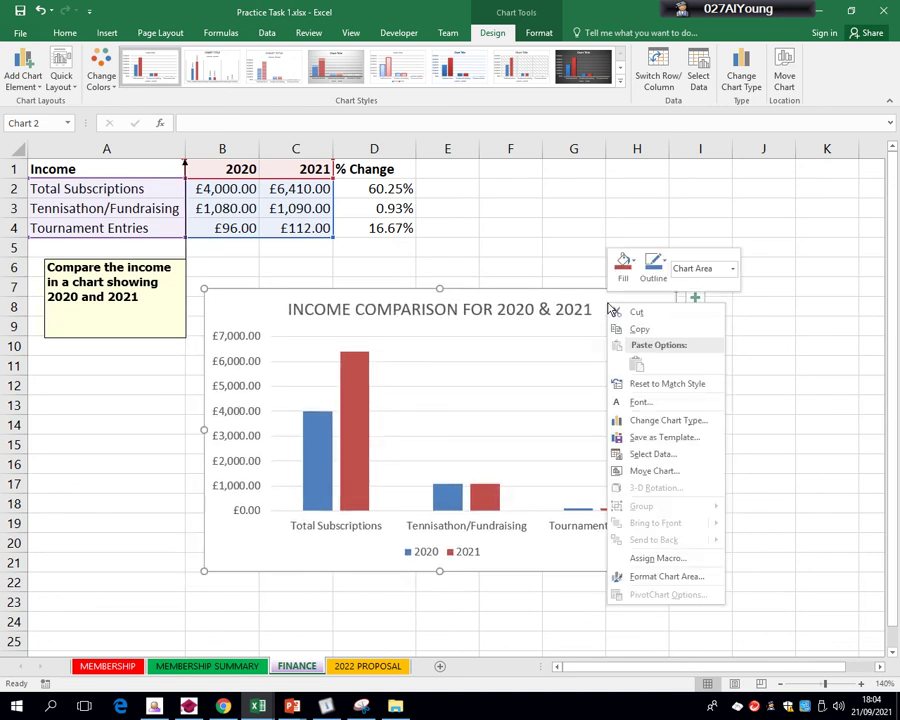
left_click(659, 472)
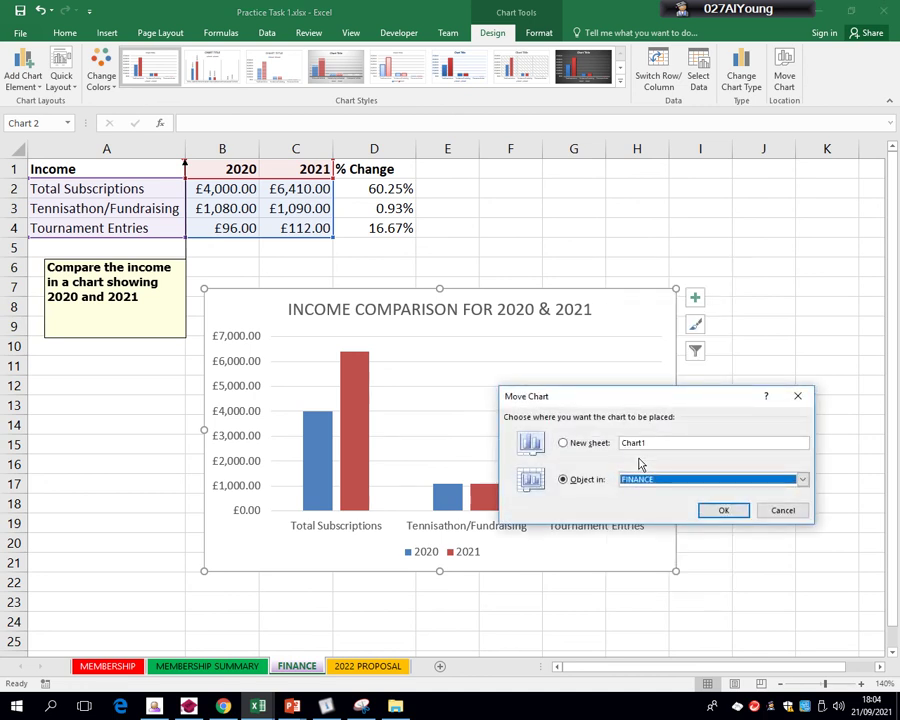
left_click(578, 444)
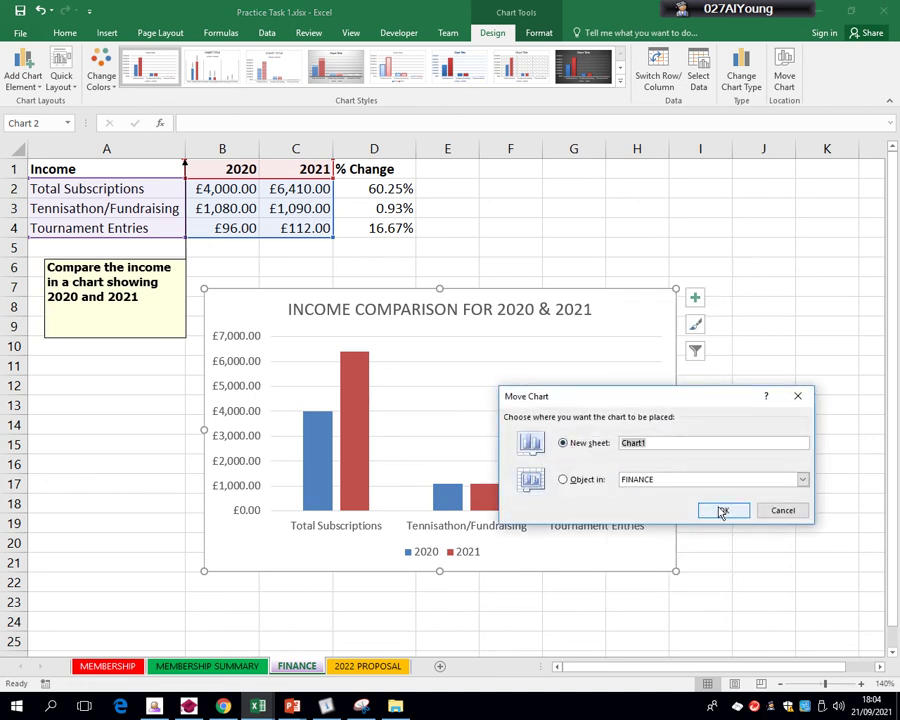
left_click(722, 511)
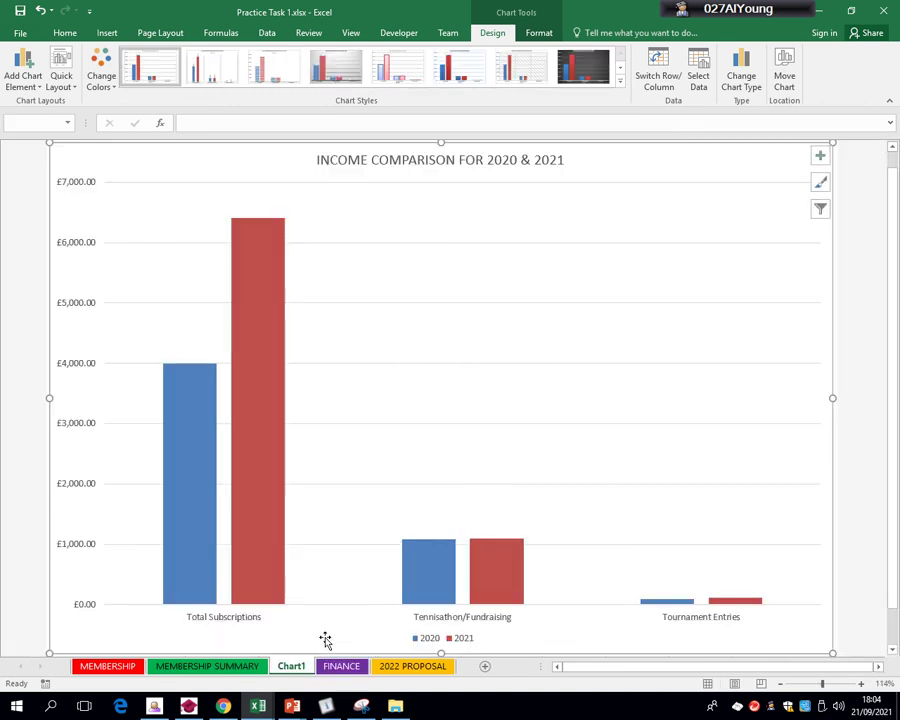